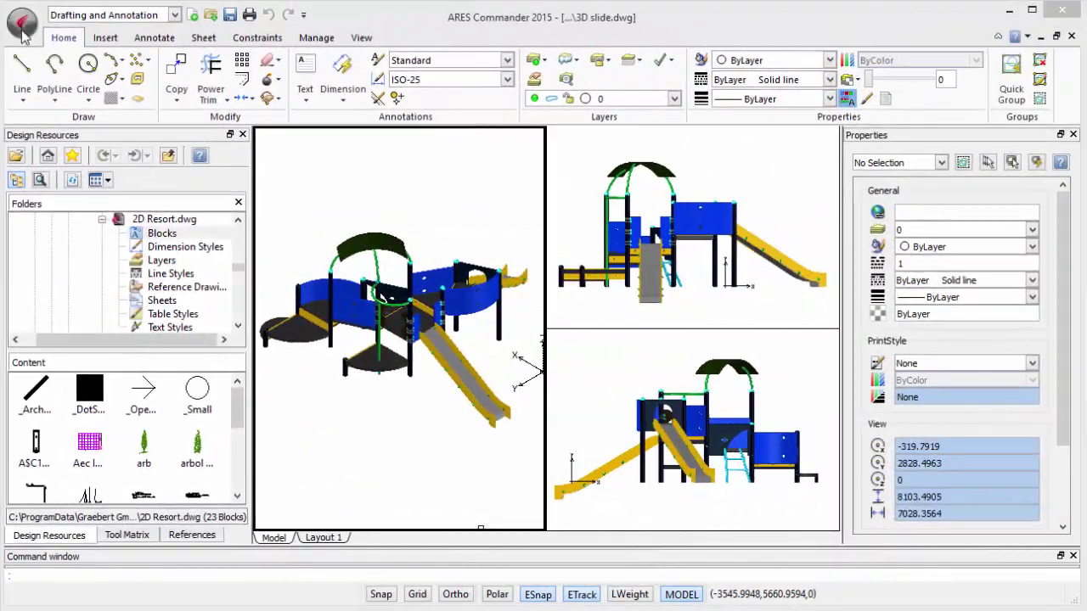
Step: Open Arts Center.dwg from Recent Documents and look through the Save As file types
{"action": "left_click", "coordinate": [23, 32]}
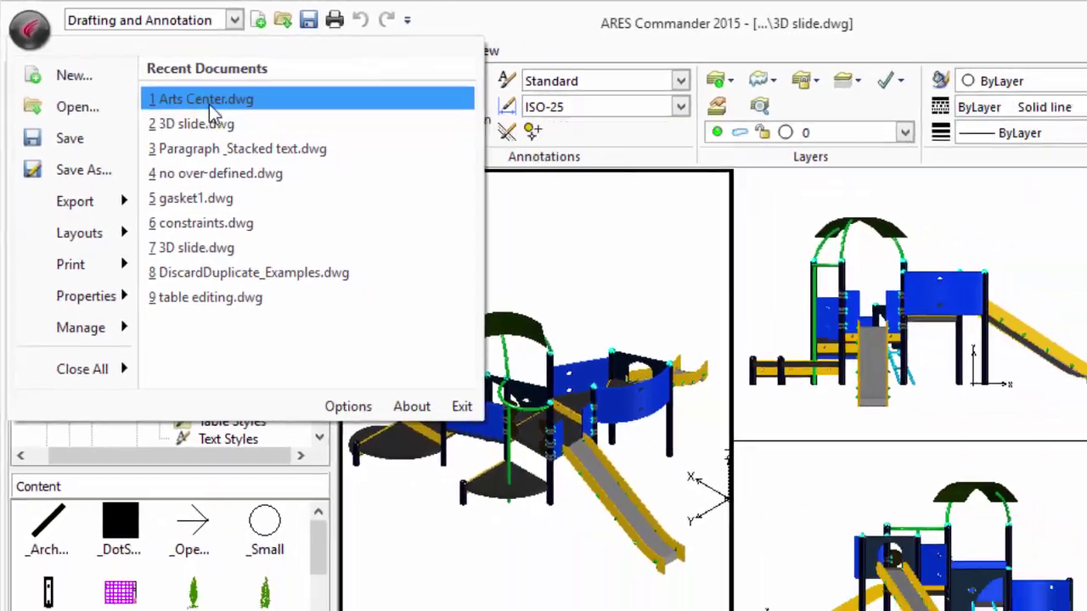
{"action": "left_click", "coordinate": [209, 104]}
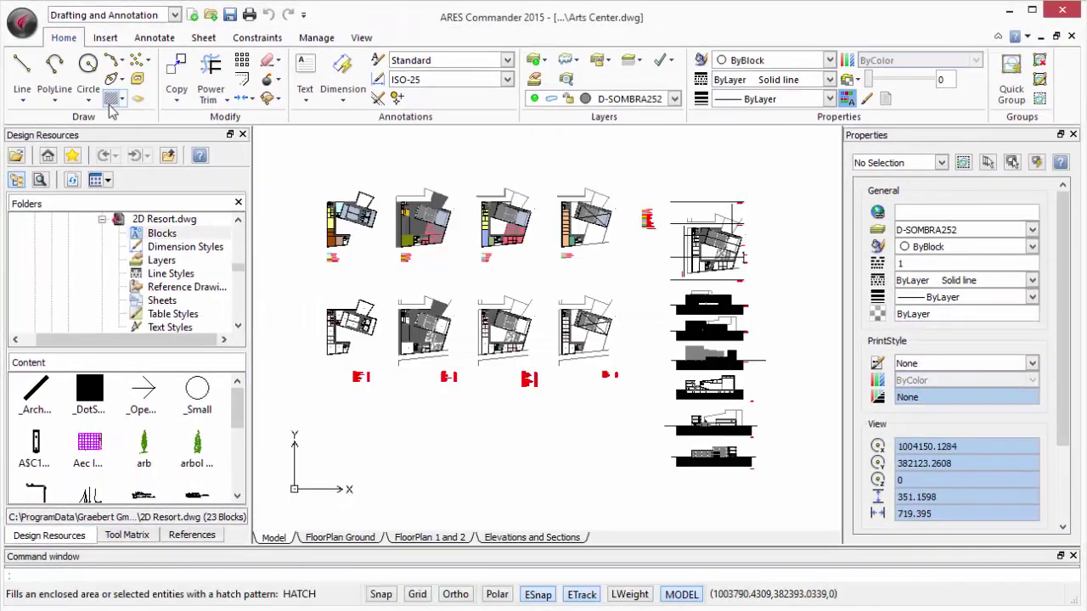
{"action": "left_click", "coordinate": [23, 33]}
{"action": "left_click", "coordinate": [55, 128]}
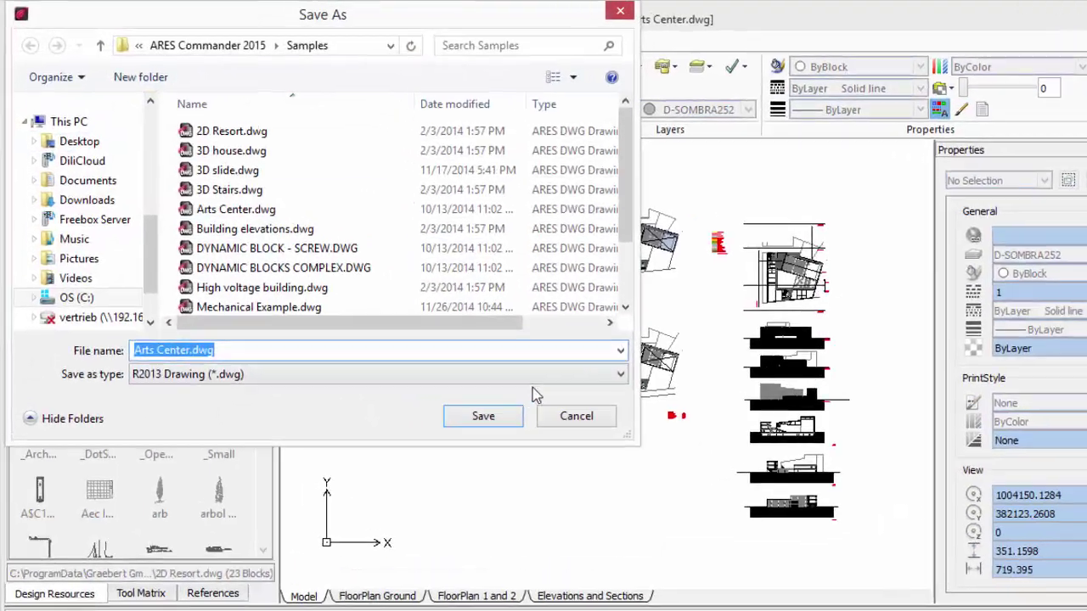
{"action": "left_click", "coordinate": [533, 387]}
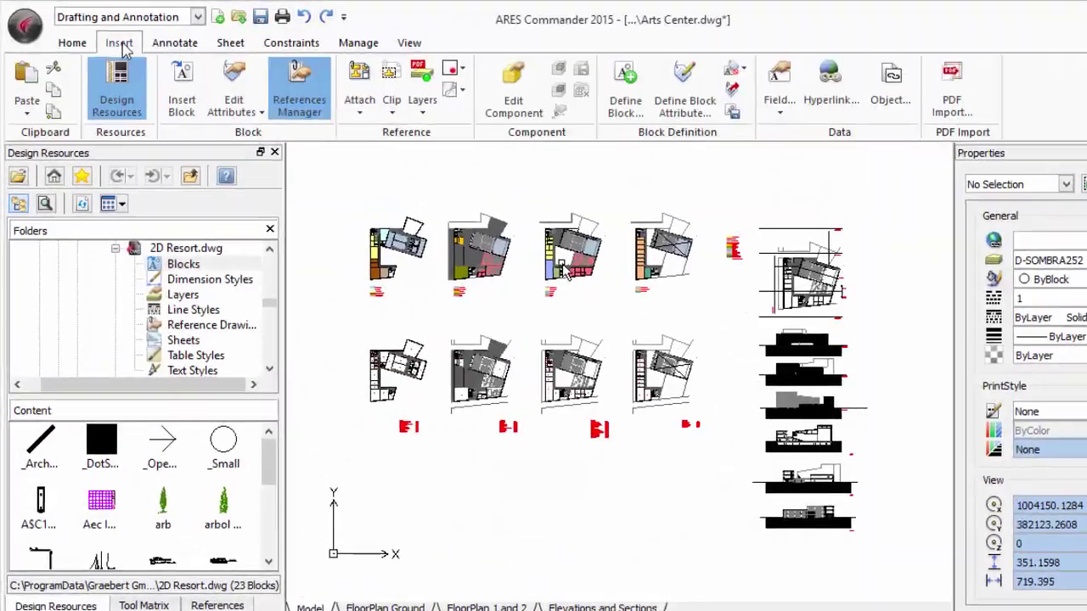
Step: Browse the Annotate and Insert ribbon tool sets, then return to Home
{"action": "left_click", "coordinate": [174, 44]}
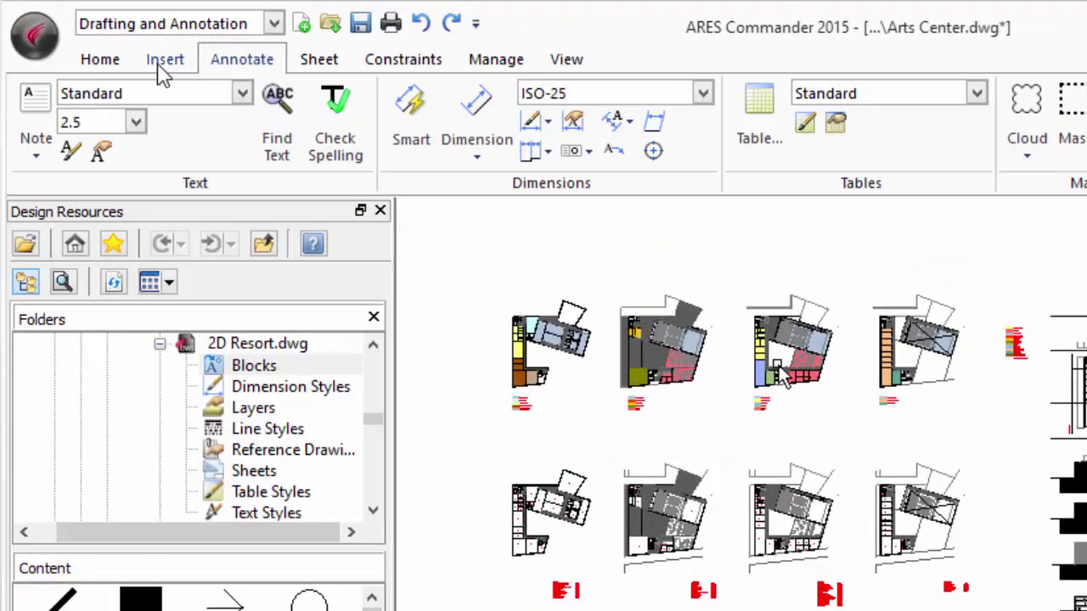
{"action": "left_click", "coordinate": [161, 68]}
{"action": "left_click", "coordinate": [102, 67]}
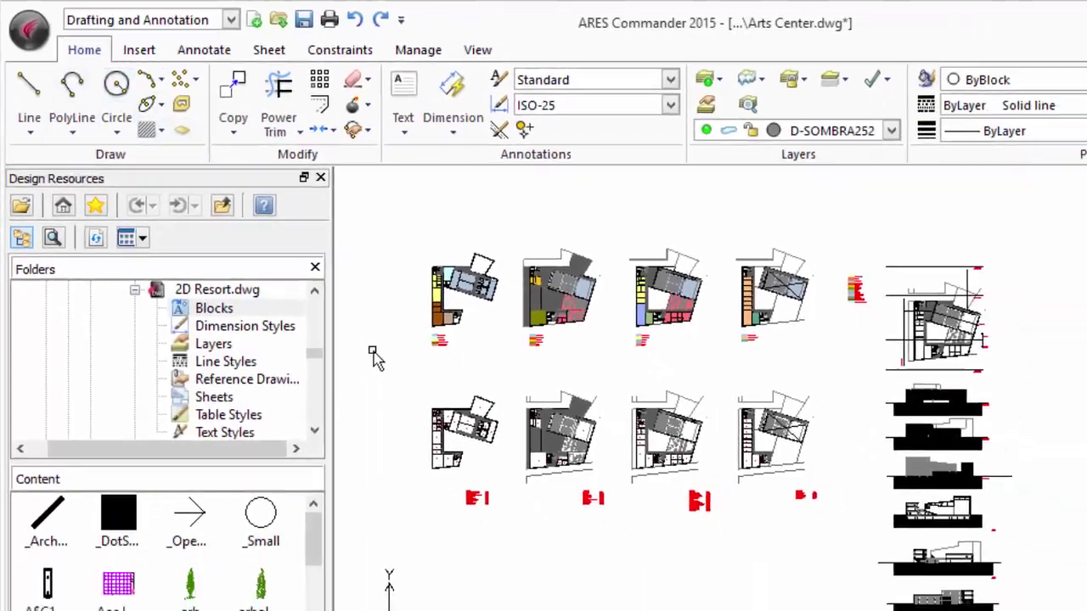
Step: Window-select the lower row of floor plans and start moving it from the right-click menu
{"action": "left_click", "coordinate": [290, 277]}
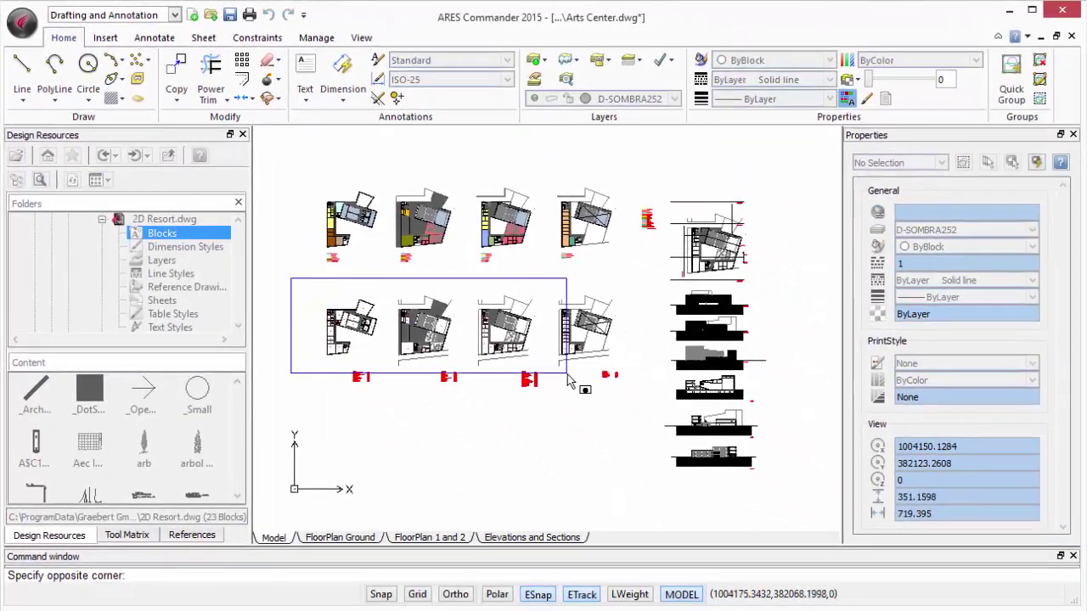
{"action": "left_click", "coordinate": [640, 414]}
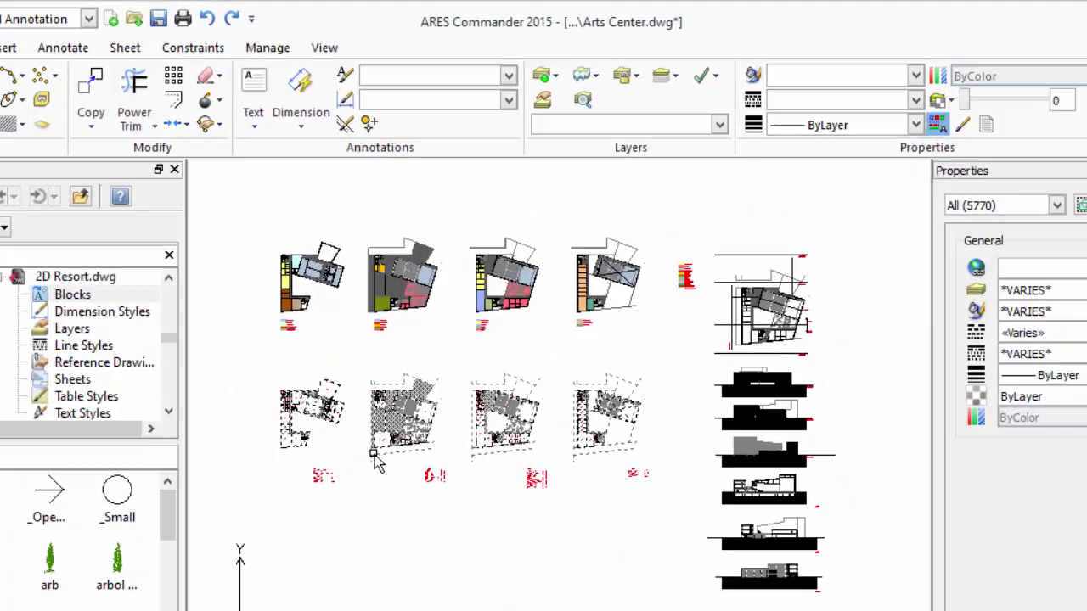
{"action": "right_click", "coordinate": [401, 367]}
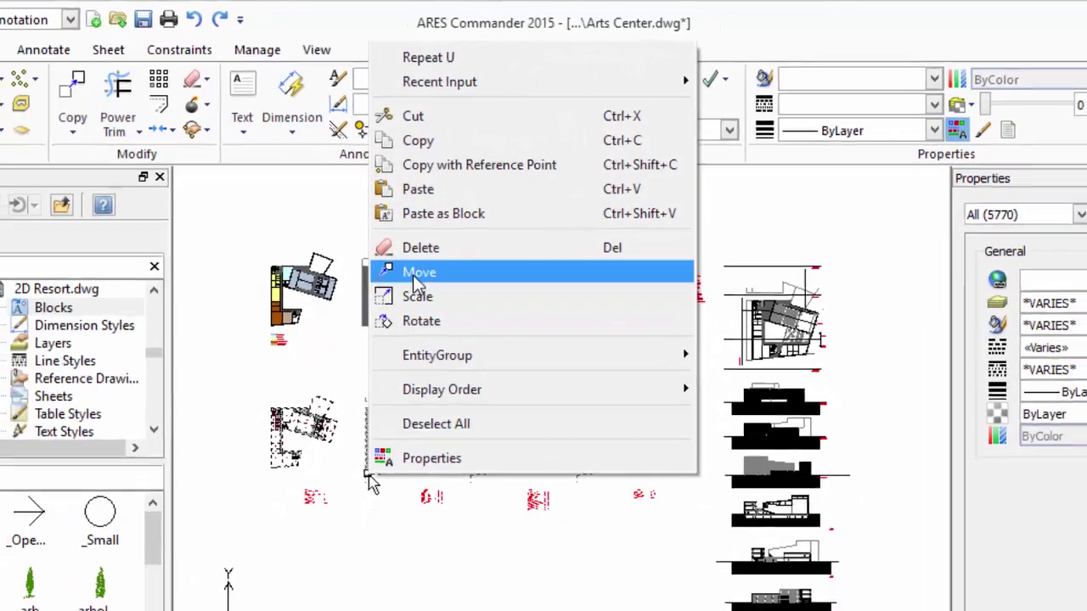
{"action": "left_click", "coordinate": [401, 320]}
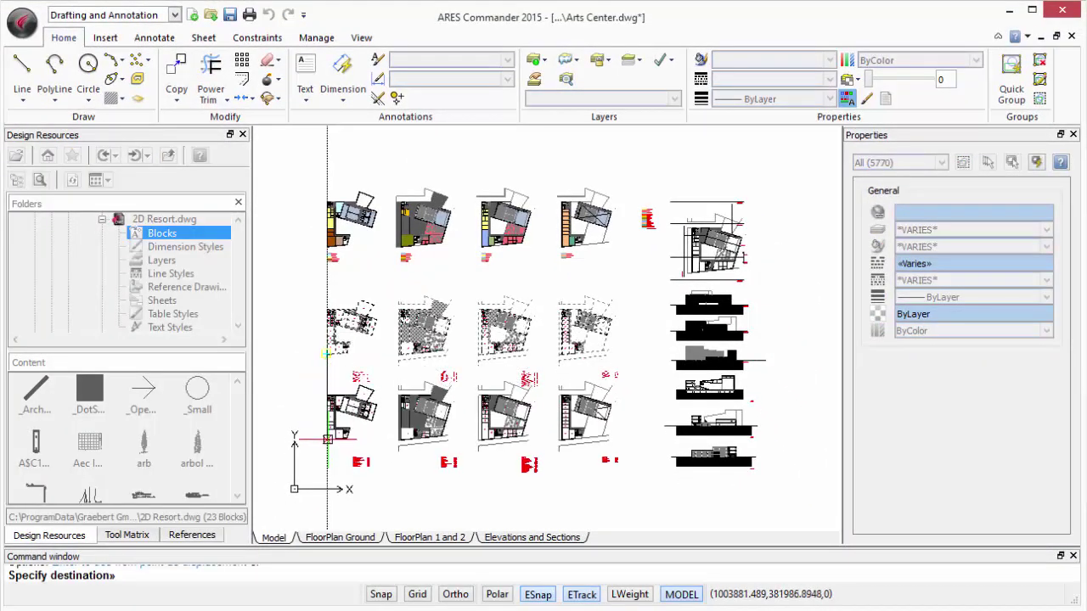
Step: Drop the plan row lower, then list available interface languages with LANGUAGE and '?'
{"action": "left_click", "coordinate": [327, 439]}
{"action": "key", "text": "Escape"}
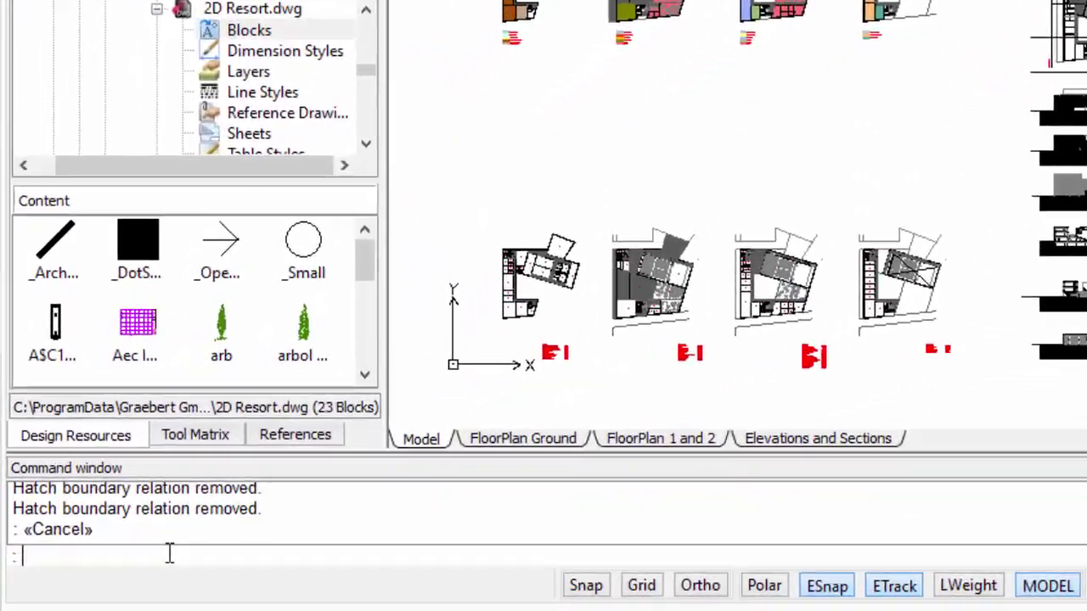
{"action": "type", "text": "language"}
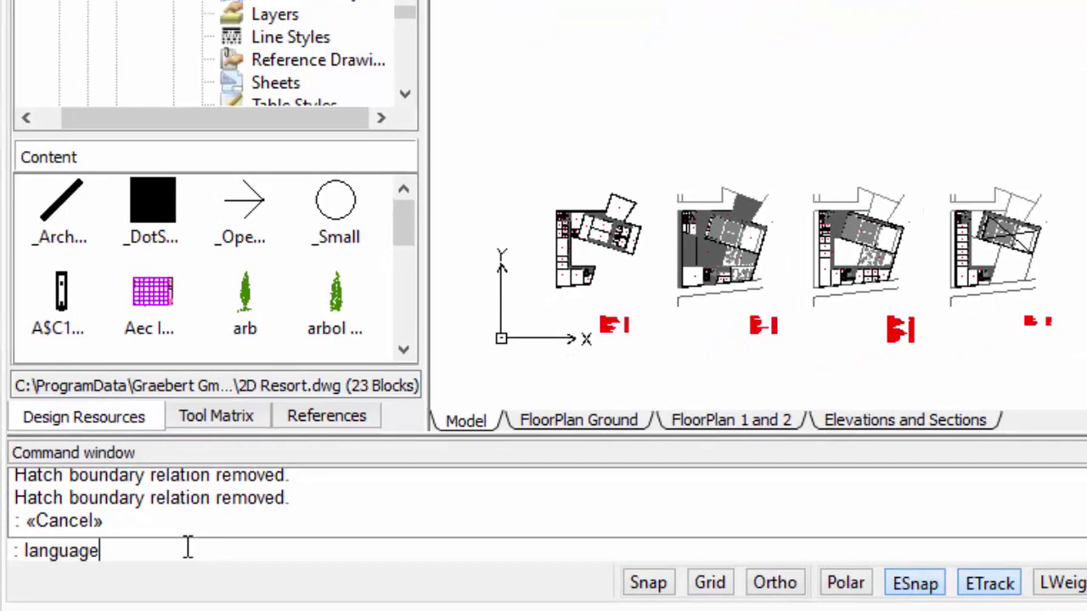
{"action": "key", "text": "Return"}
{"action": "type", "text": "?"}
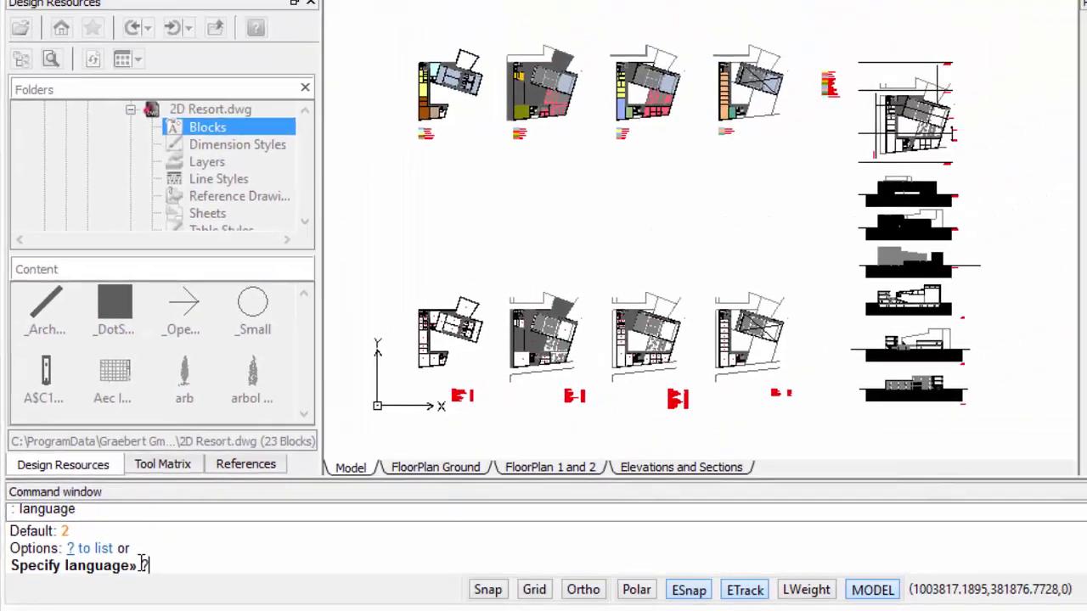
{"action": "key", "text": "Return"}
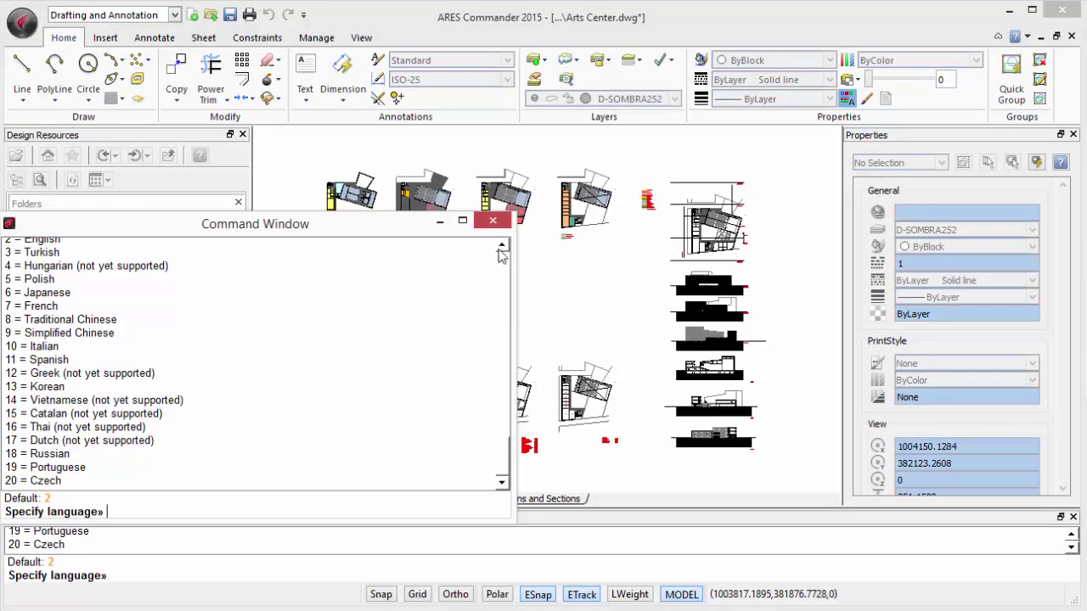
{"action": "scroll", "coordinate": [502, 244], "scroll_direction": "up", "scroll_amount": 1}
{"action": "scroll", "coordinate": [503, 243], "scroll_direction": "up", "scroll_amount": 2}
{"action": "scroll", "coordinate": [503, 244], "scroll_direction": "up", "scroll_amount": 2}
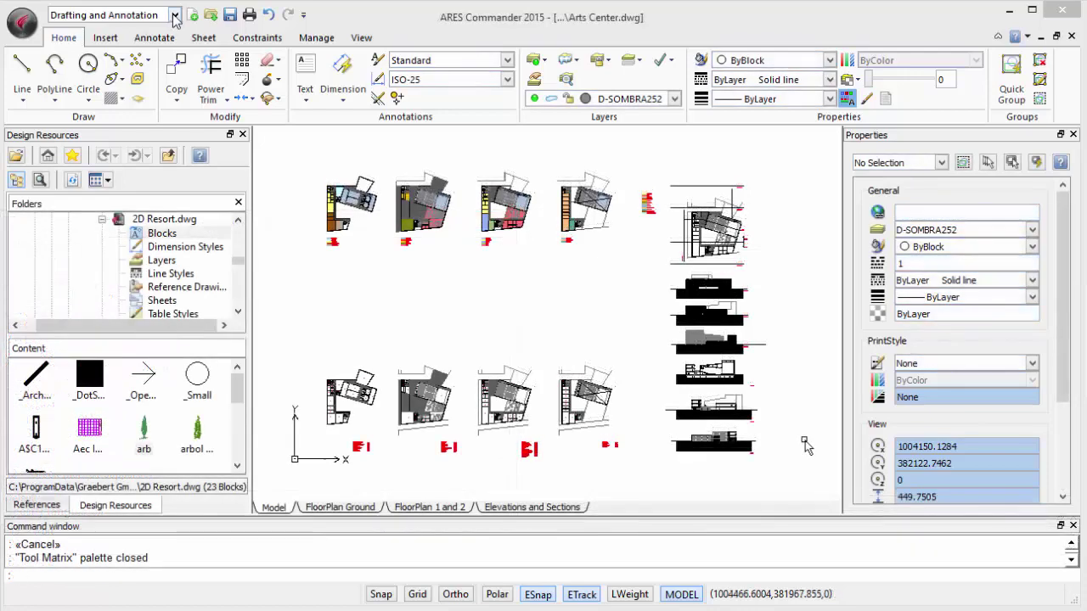
{"action": "left_click", "coordinate": [174, 15]}
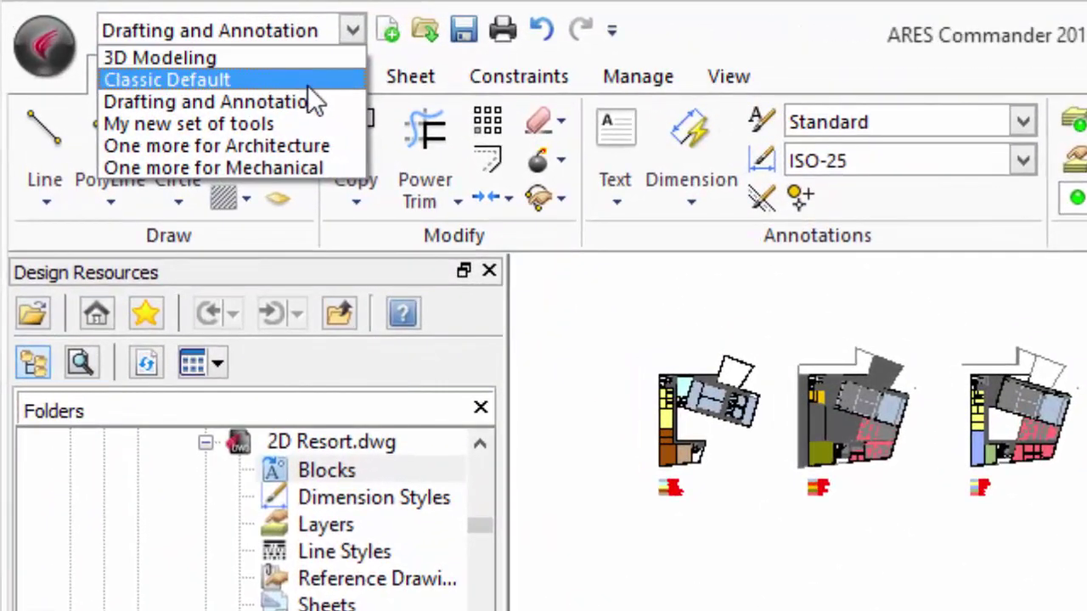
{"action": "left_click", "coordinate": [307, 85]}
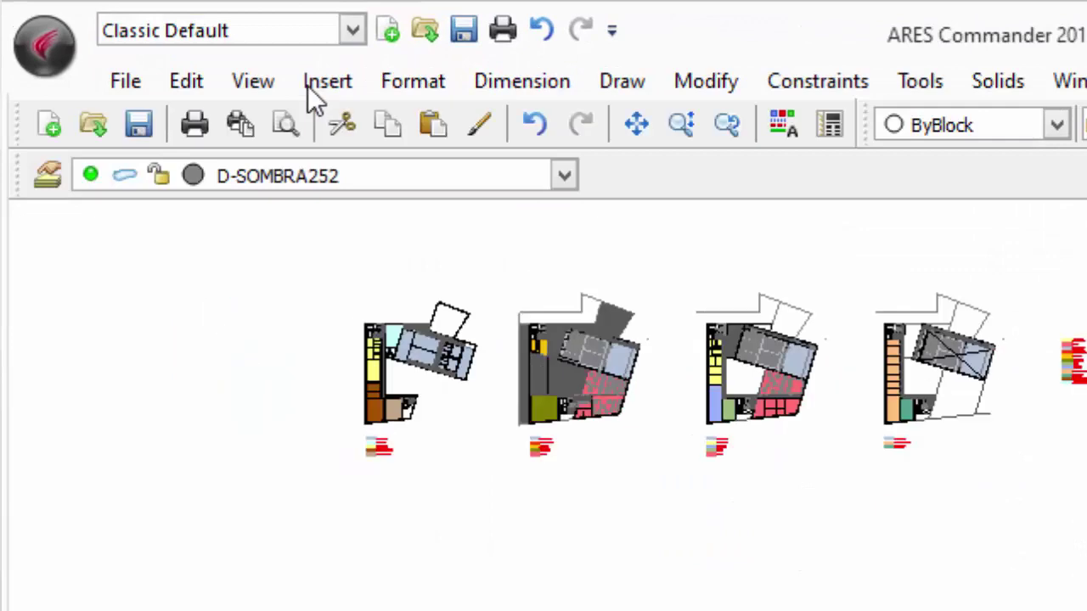
{"action": "left_click", "coordinate": [313, 85]}
{"action": "mouse_move", "coordinate": [328, 81]}
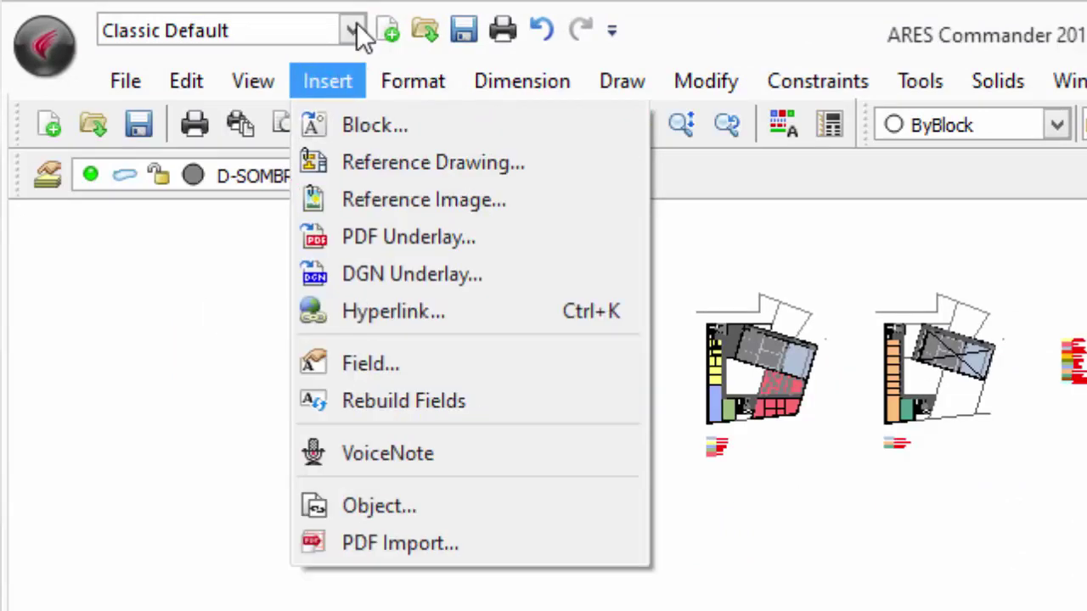
{"action": "left_click", "coordinate": [355, 31]}
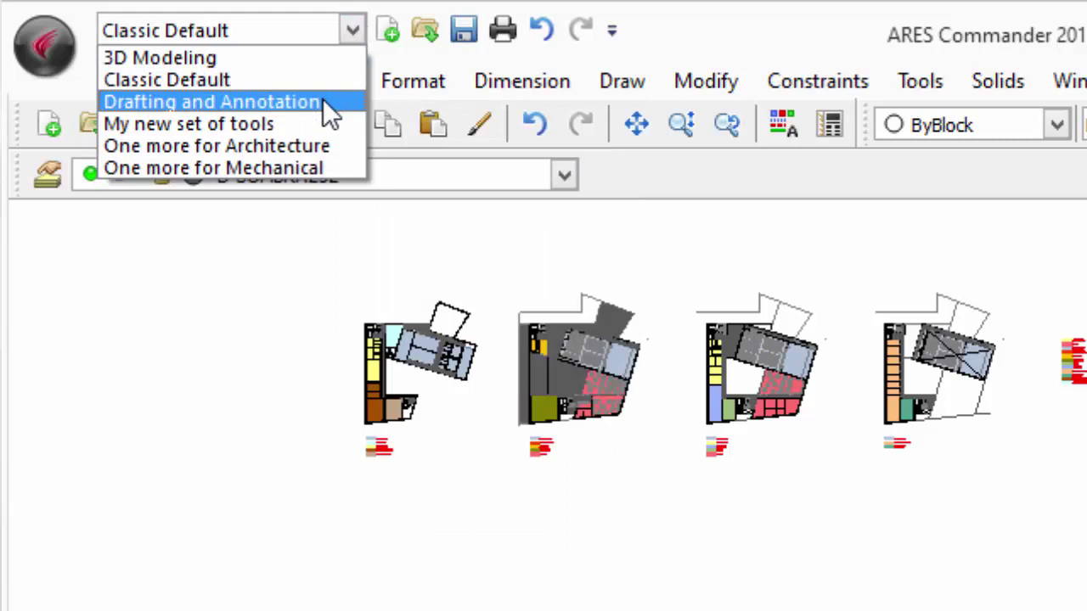
{"action": "left_click", "coordinate": [323, 100]}
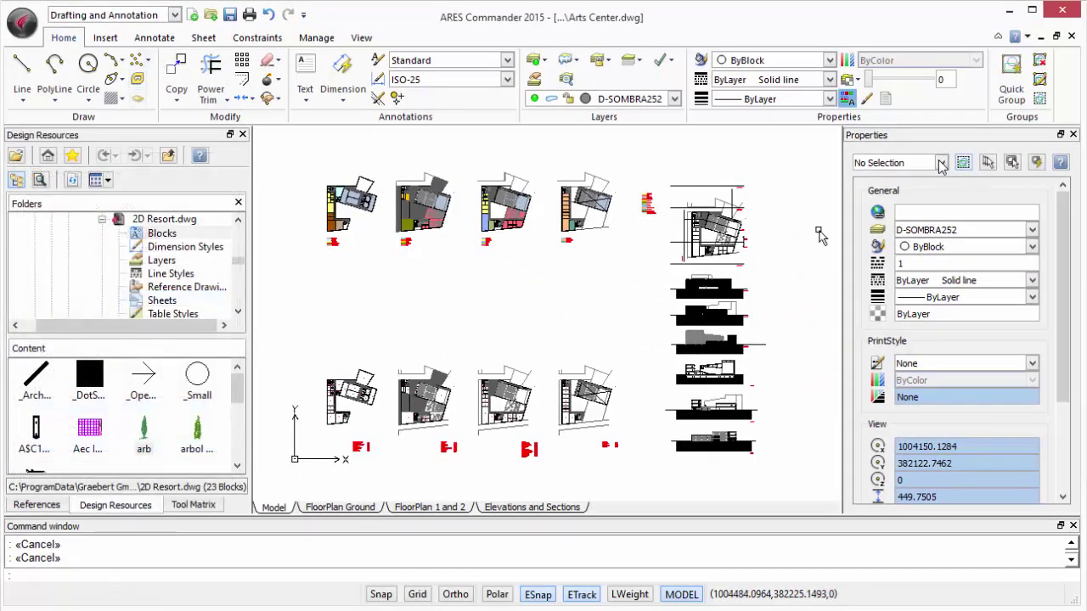
Step: Select everything, check the Properties type breakdown, and cancel Smart Select
{"action": "left_click", "coordinate": [815, 262]}
{"action": "left_click", "coordinate": [539, 153]}
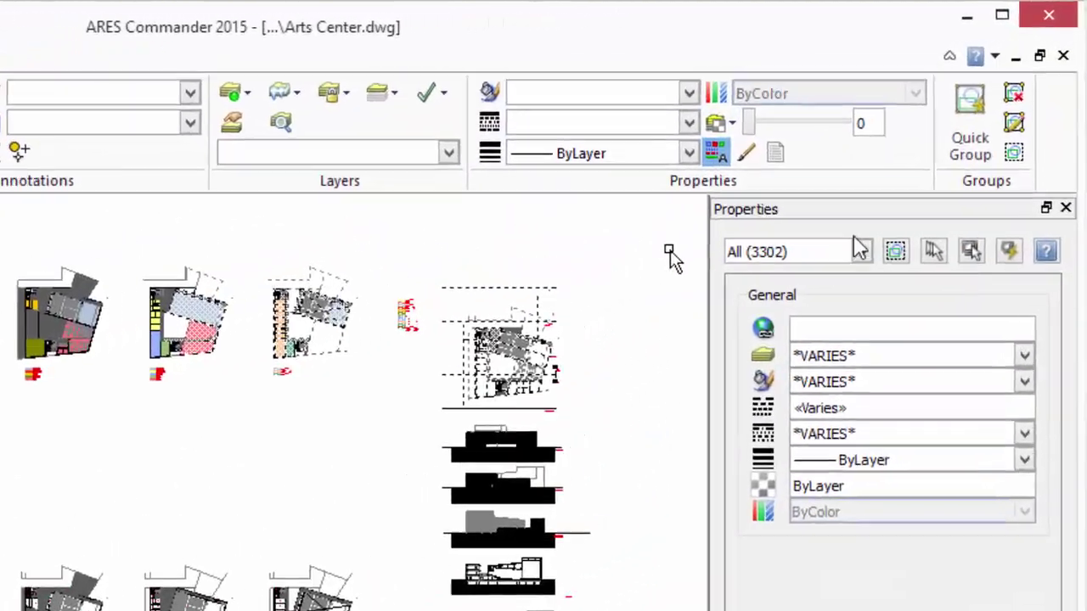
{"action": "left_click", "coordinate": [861, 250]}
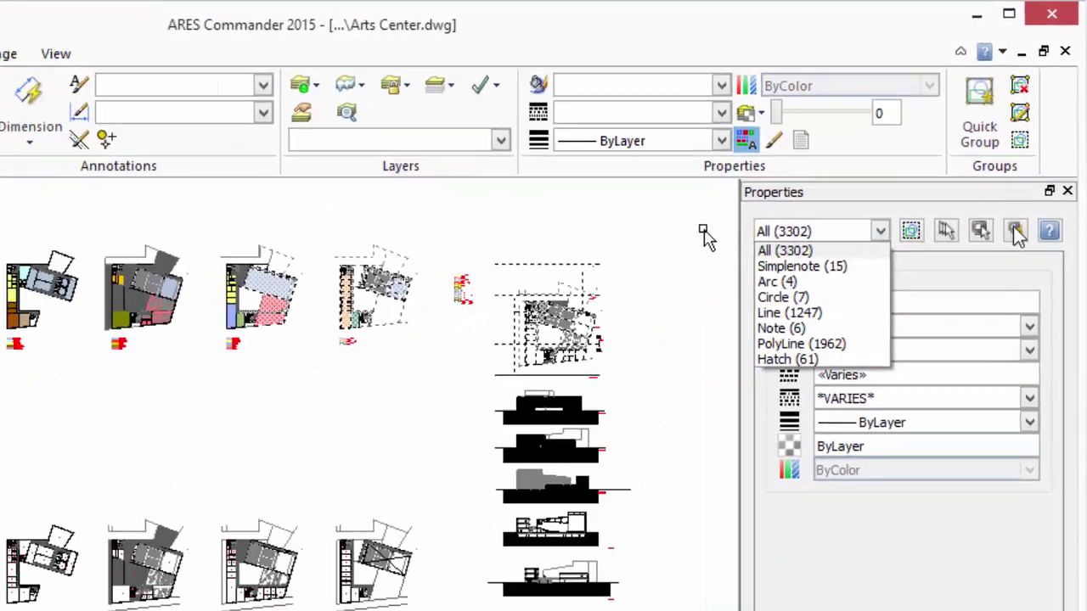
{"action": "left_click", "coordinate": [1037, 162]}
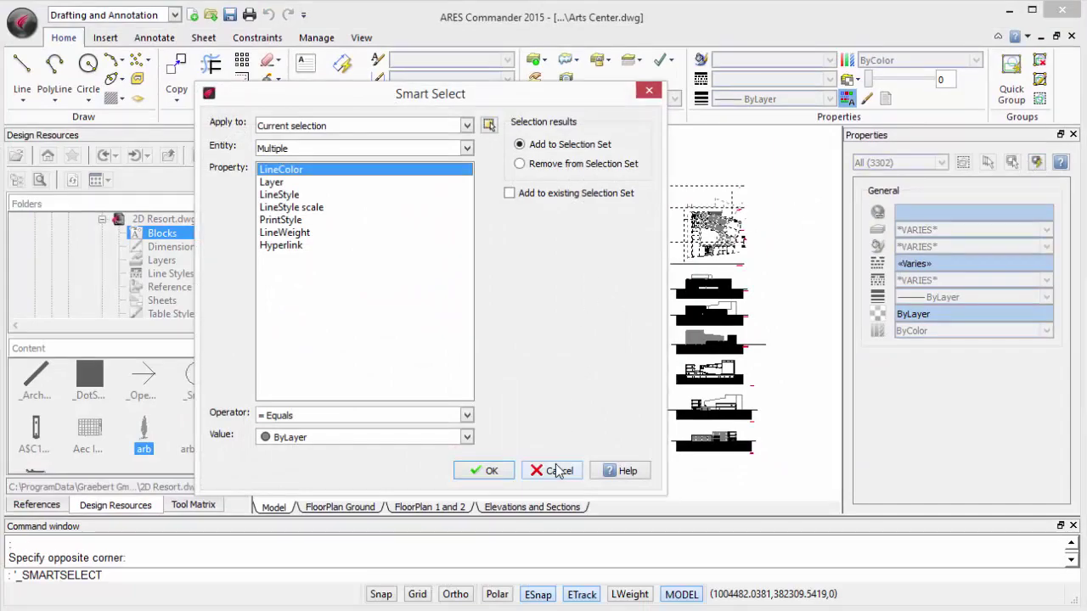
{"action": "left_click", "coordinate": [556, 471]}
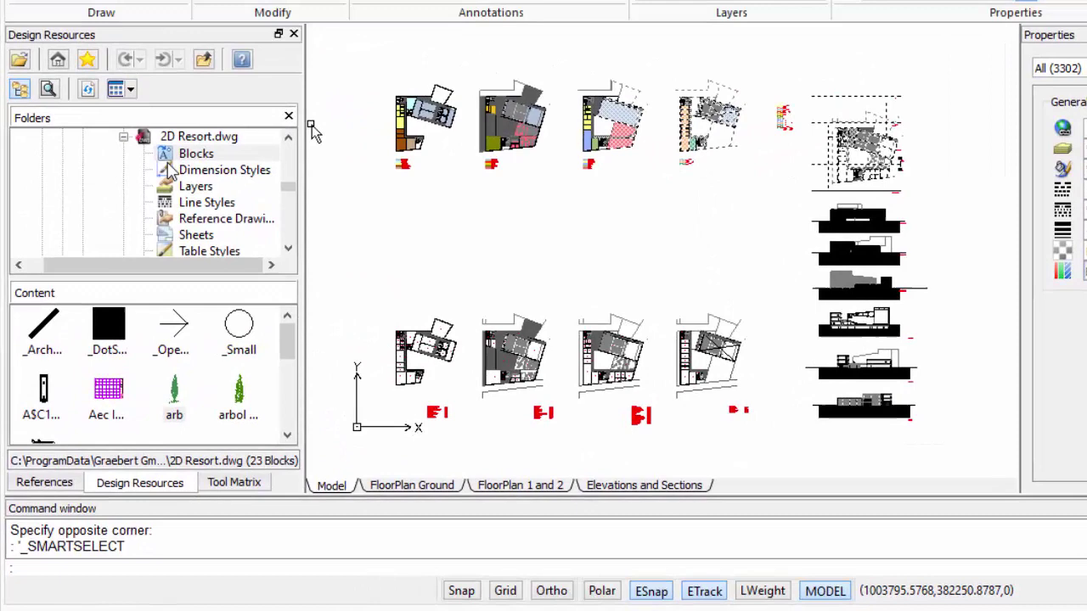
Step: Drag the arb tree block from Design Resources between the plan rows at default rotation
{"action": "left_click", "coordinate": [213, 161]}
{"action": "left_click", "coordinate": [174, 180]}
{"action": "left_click", "coordinate": [204, 194]}
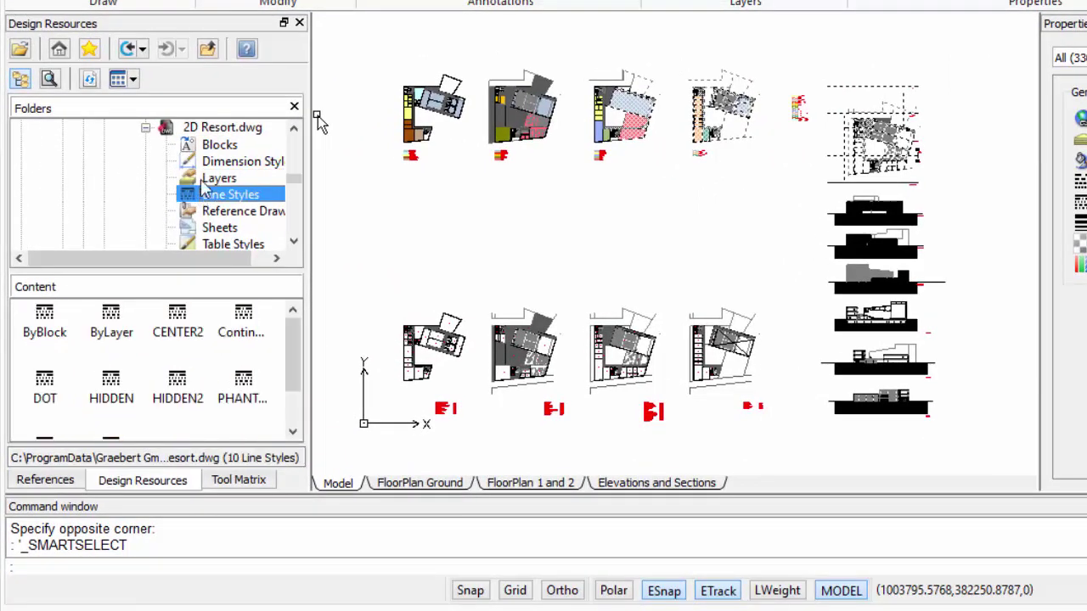
{"action": "left_click", "coordinate": [208, 146]}
{"action": "left_click", "coordinate": [182, 394]}
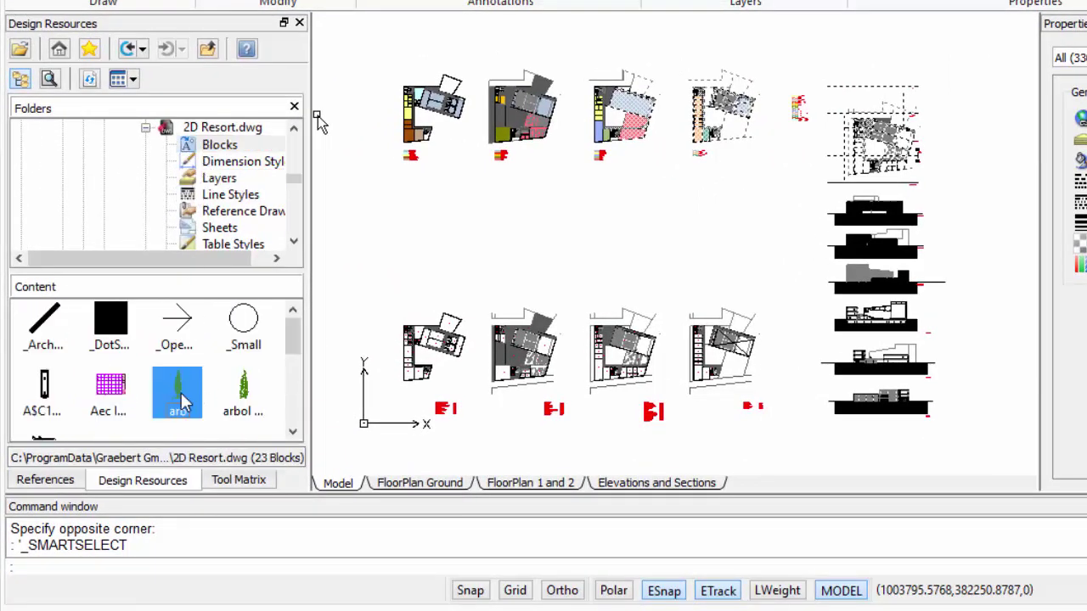
{"action": "left_click_drag", "start_coordinate": [181, 397], "coordinate": [440, 246]}
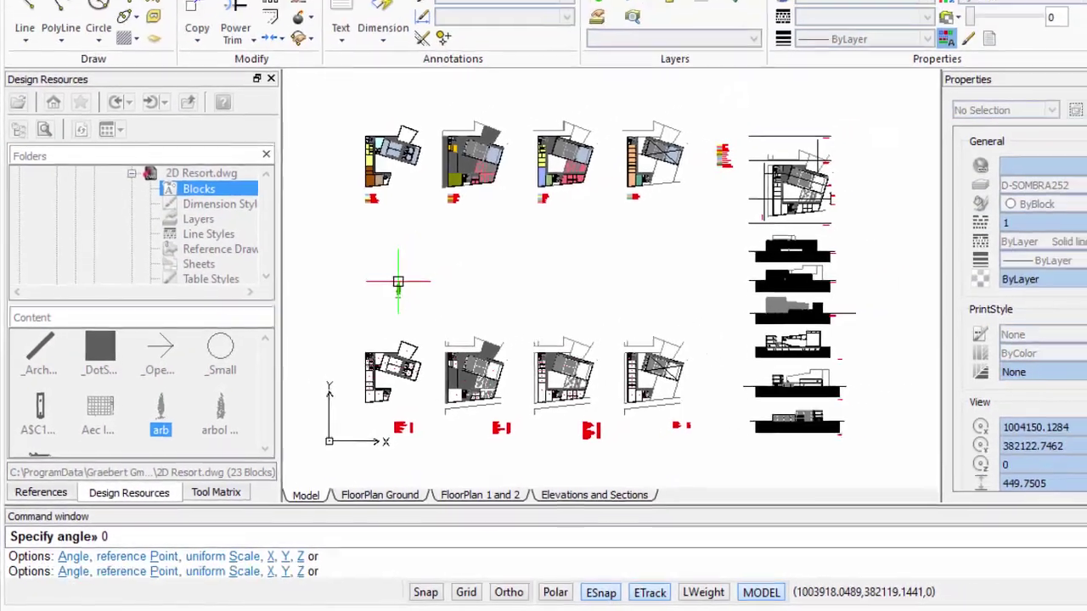
{"action": "key", "text": "Return"}
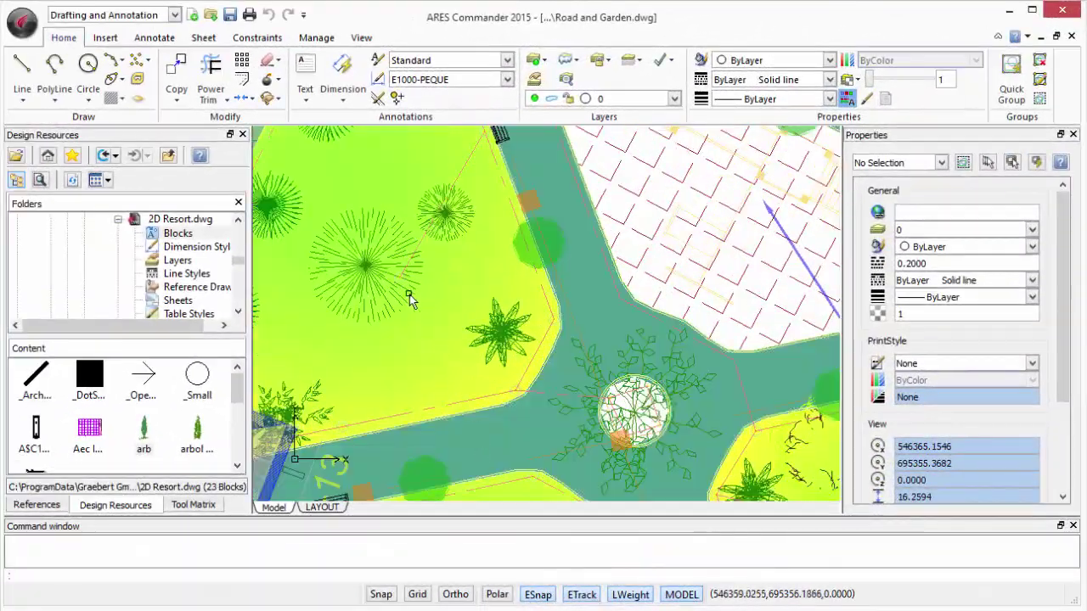
Step: Copy the round lawn tree to just below the original, then show the LAYOUT sheet
{"action": "left_click", "coordinate": [409, 298]}
{"action": "left_click", "coordinate": [55, 95]}
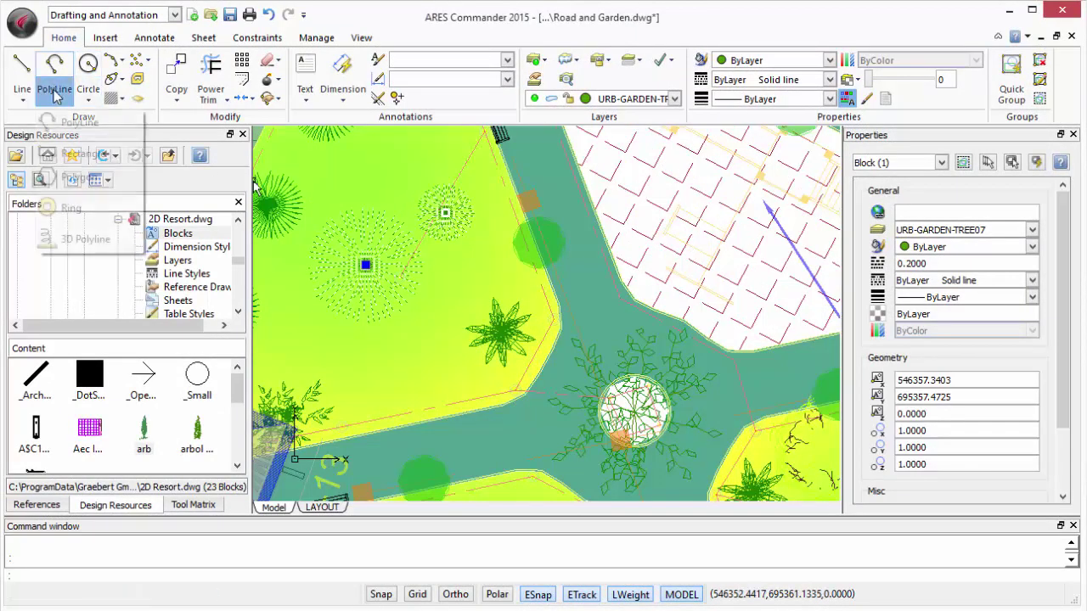
{"action": "left_click", "coordinate": [88, 93]}
{"action": "left_click", "coordinate": [174, 95]}
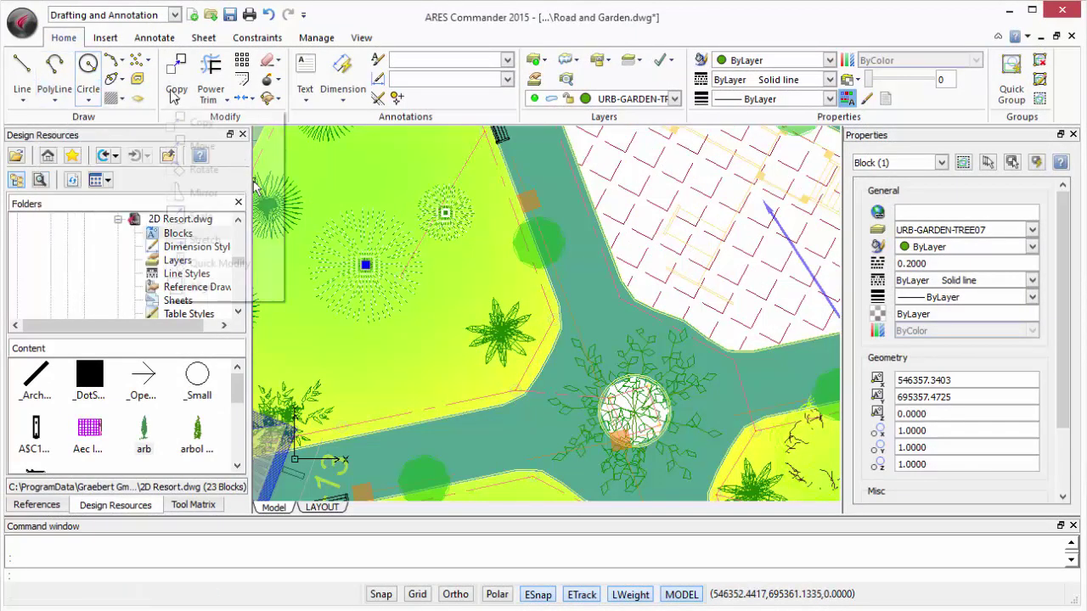
{"action": "left_click", "coordinate": [185, 121]}
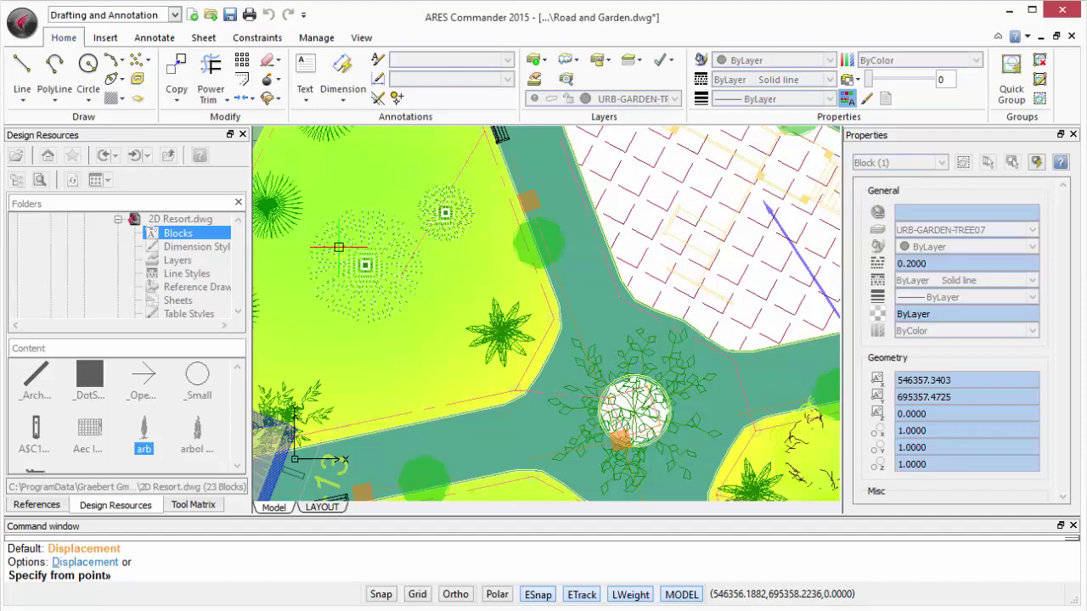
{"action": "left_click", "coordinate": [365, 265]}
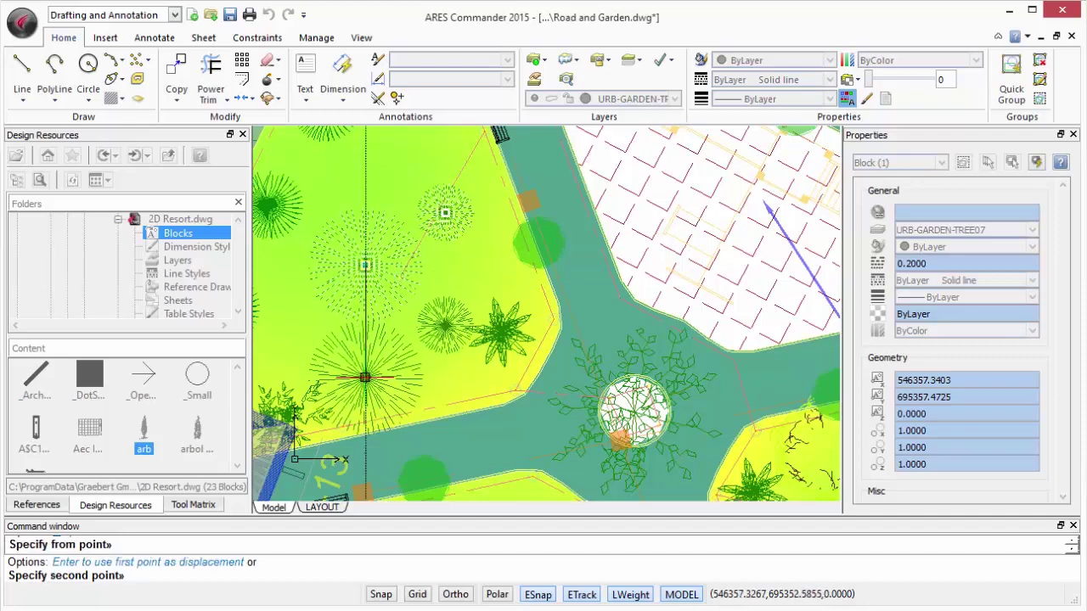
{"action": "right_click", "coordinate": [367, 378]}
{"action": "left_click", "coordinate": [380, 392]}
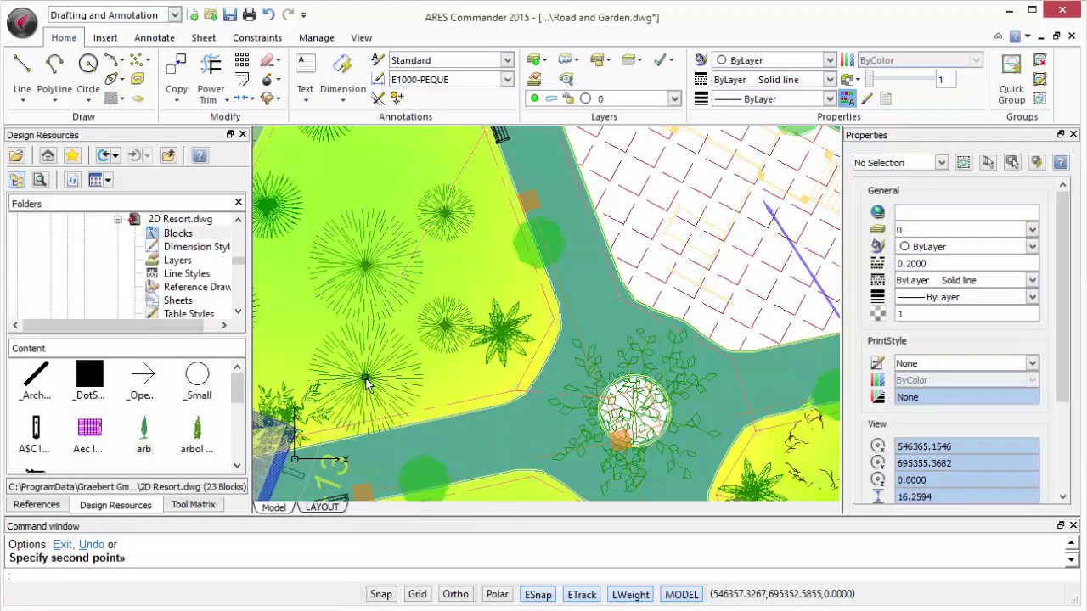
{"action": "left_click", "coordinate": [324, 509]}
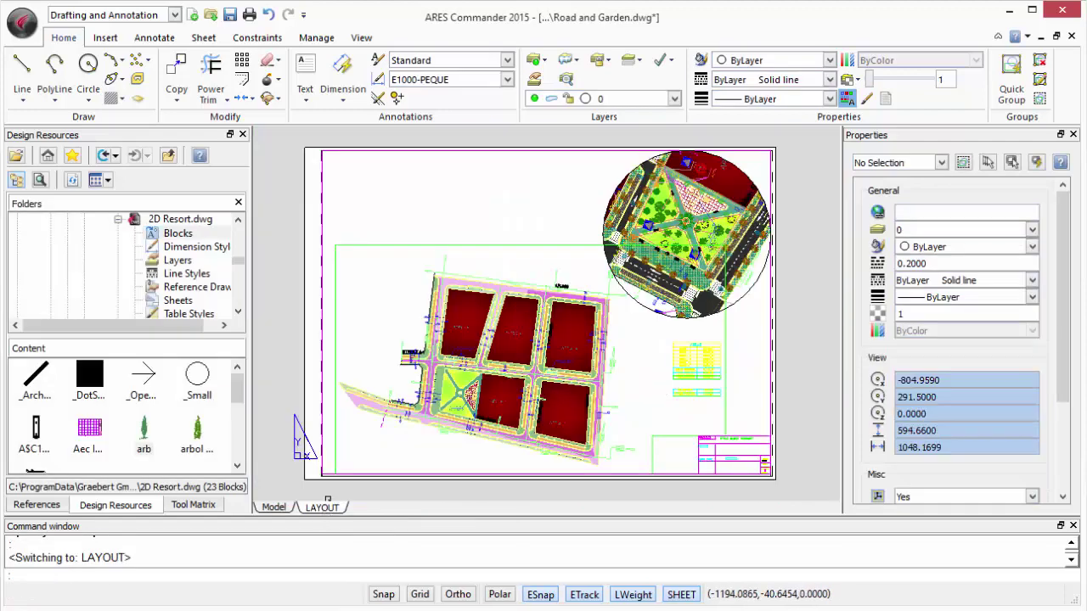
Step: Review the Print dialog's Additional Options and PrintStyle tables, then show the Manage tools
{"action": "left_click", "coordinate": [22, 23]}
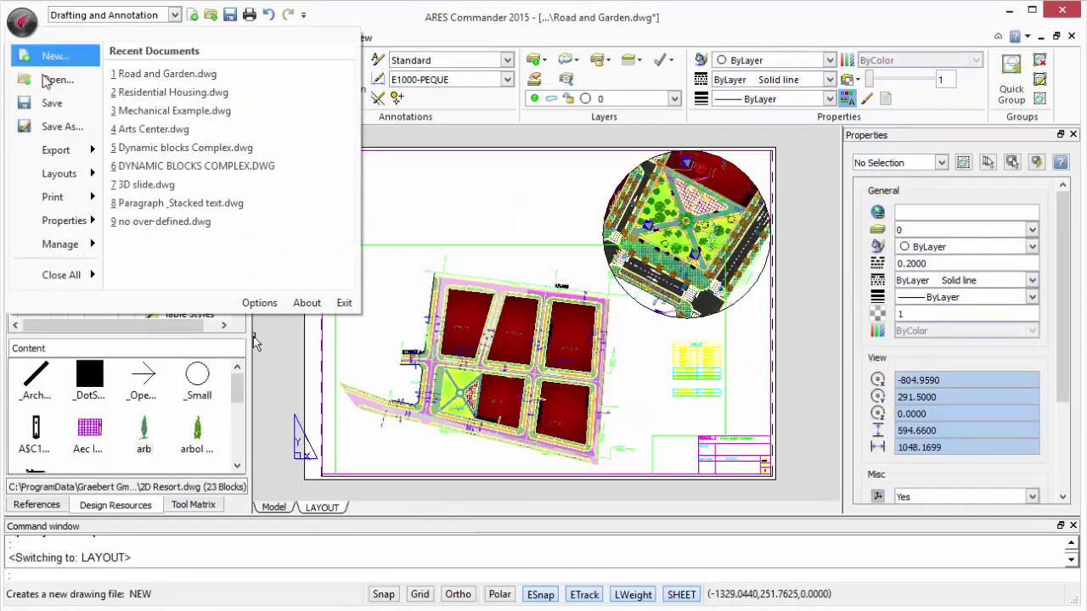
{"action": "mouse_move", "coordinate": [53, 196]}
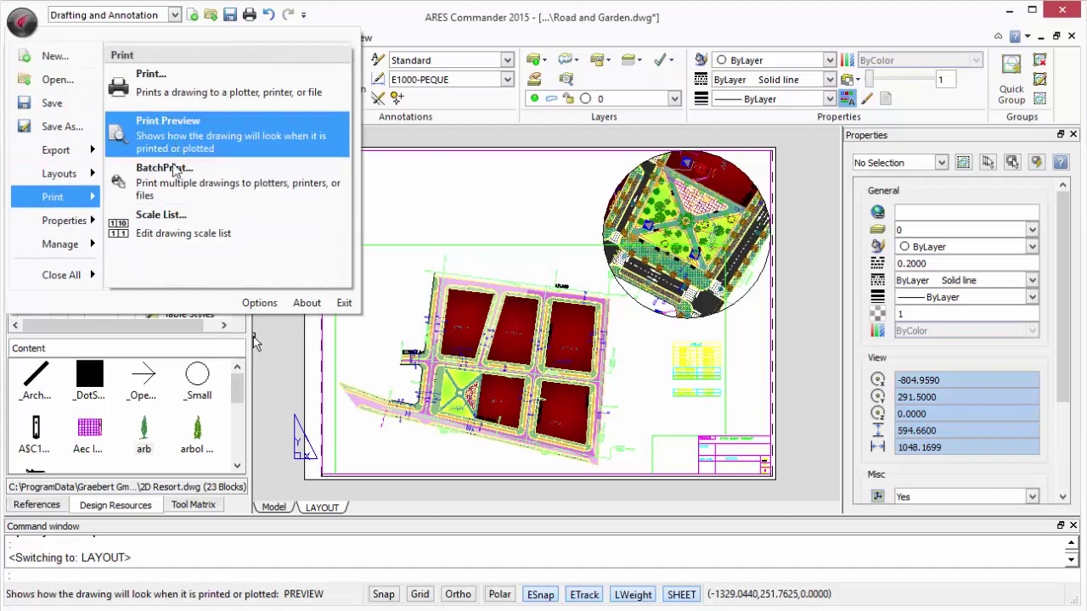
{"action": "left_click", "coordinate": [197, 92]}
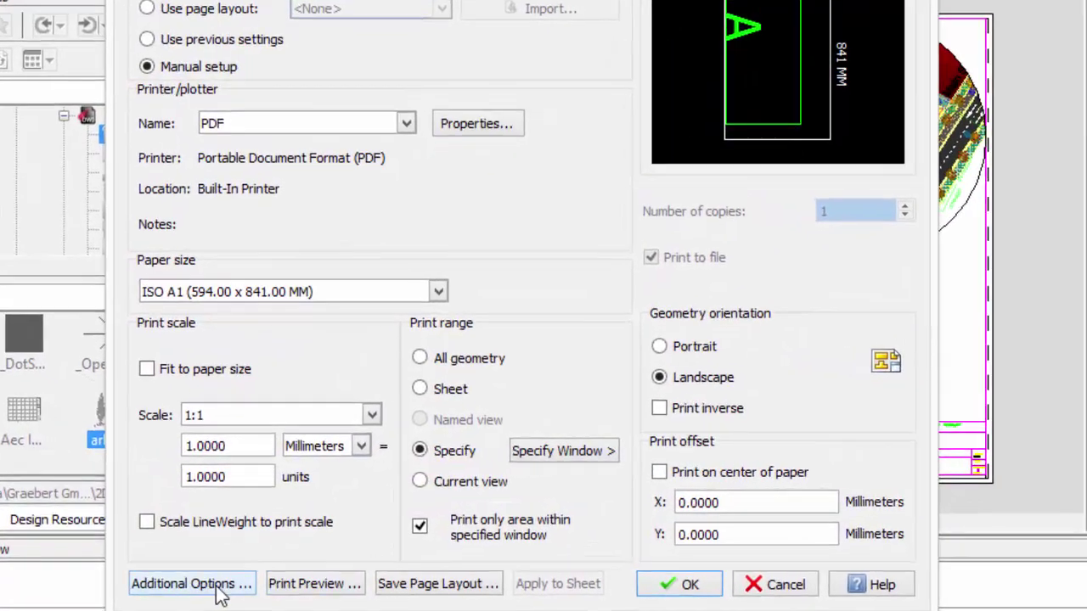
{"action": "left_click", "coordinate": [204, 581]}
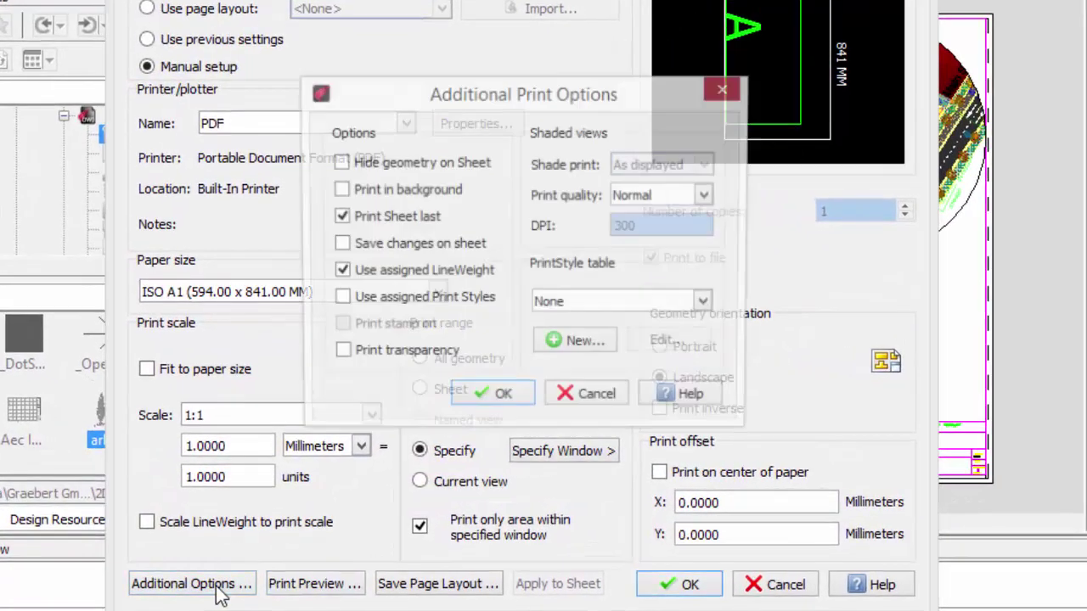
{"action": "left_click", "coordinate": [633, 307]}
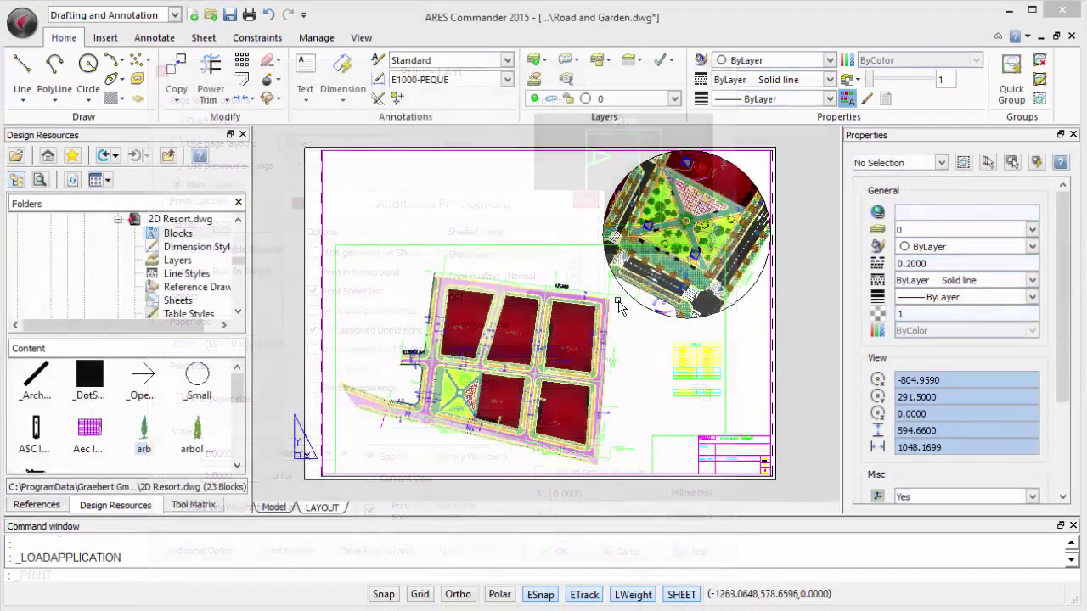
{"action": "left_click", "coordinate": [312, 40]}
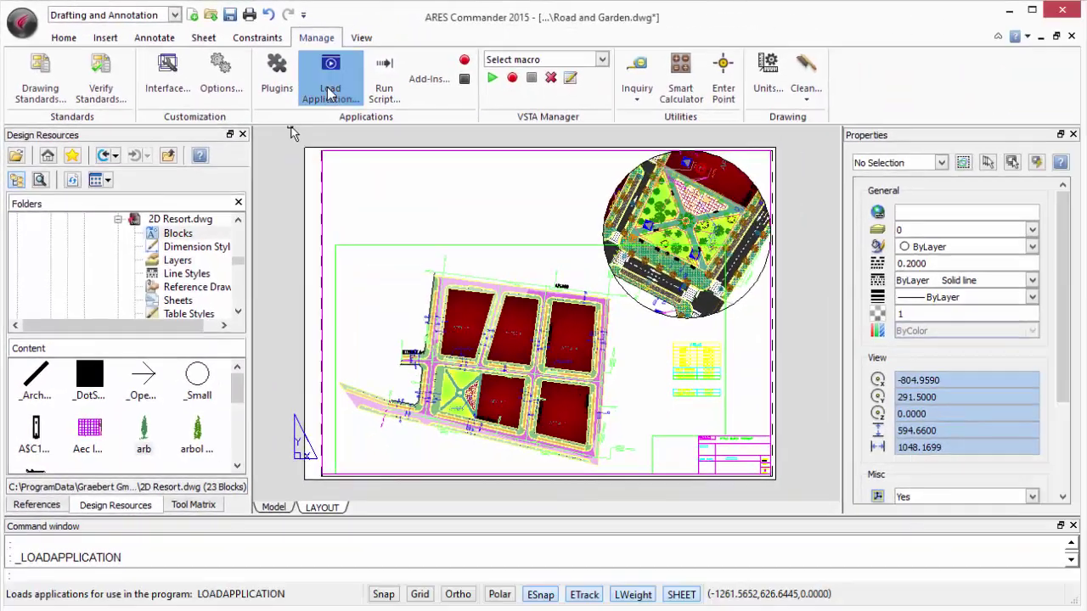
Step: Check the loadable application file types in Load Application
{"action": "left_click", "coordinate": [328, 93]}
{"action": "left_click", "coordinate": [521, 355]}
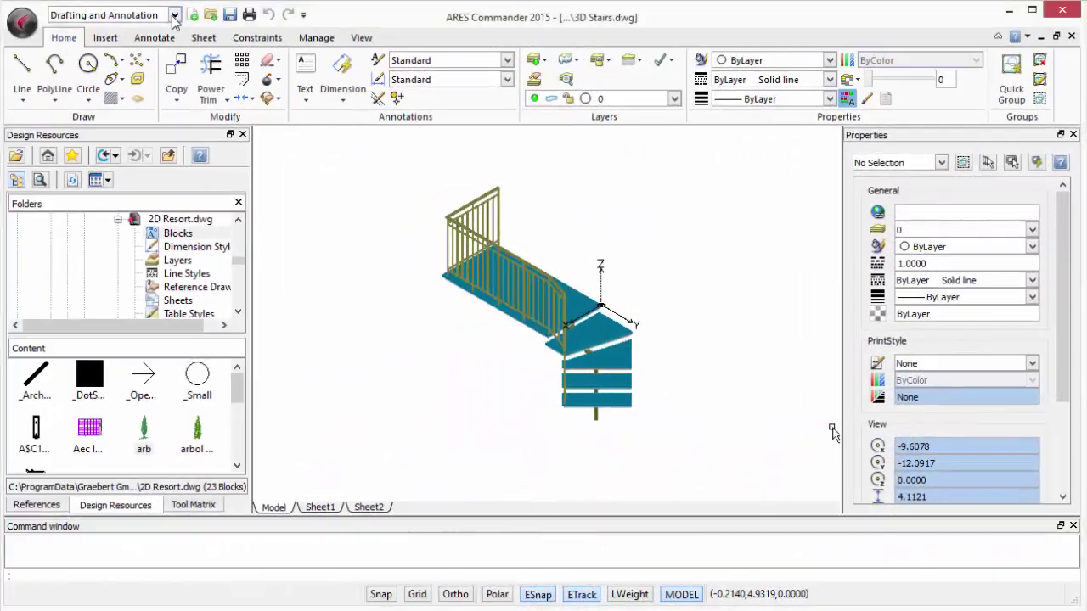
Step: Switch to the 3D Modeling workspace and roll the staircase to a side view
{"action": "left_click", "coordinate": [175, 15]}
{"action": "left_click", "coordinate": [163, 29]}
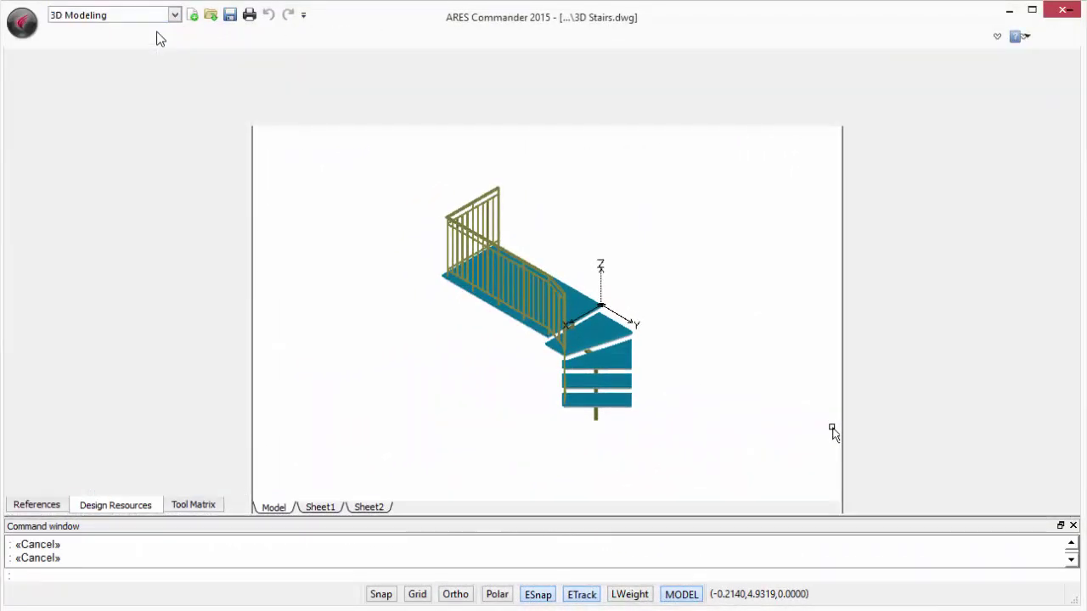
{"action": "left_click", "coordinate": [112, 42]}
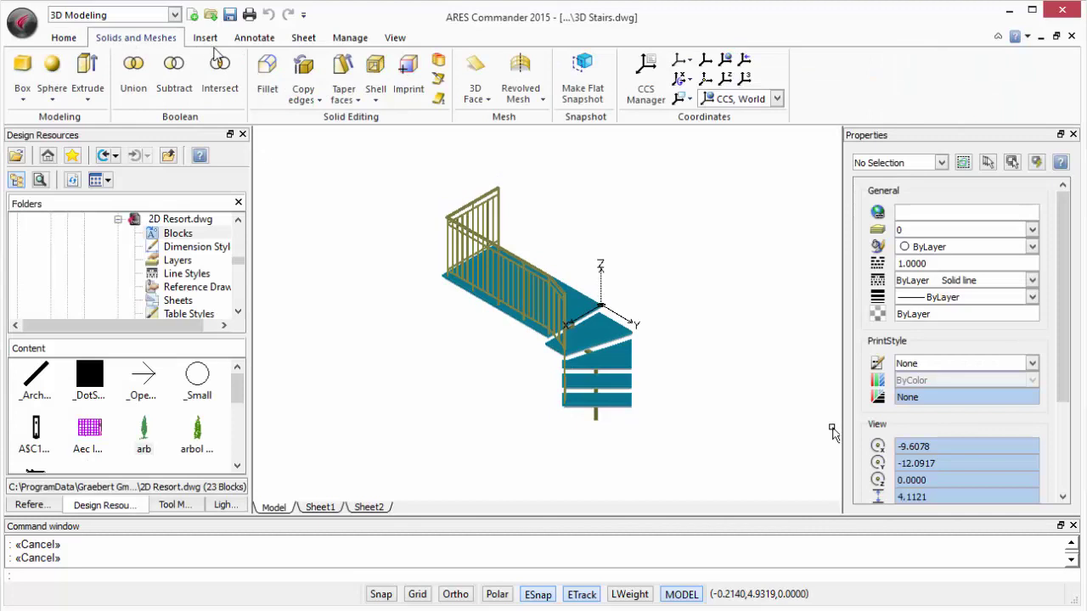
{"action": "left_click", "coordinate": [395, 38]}
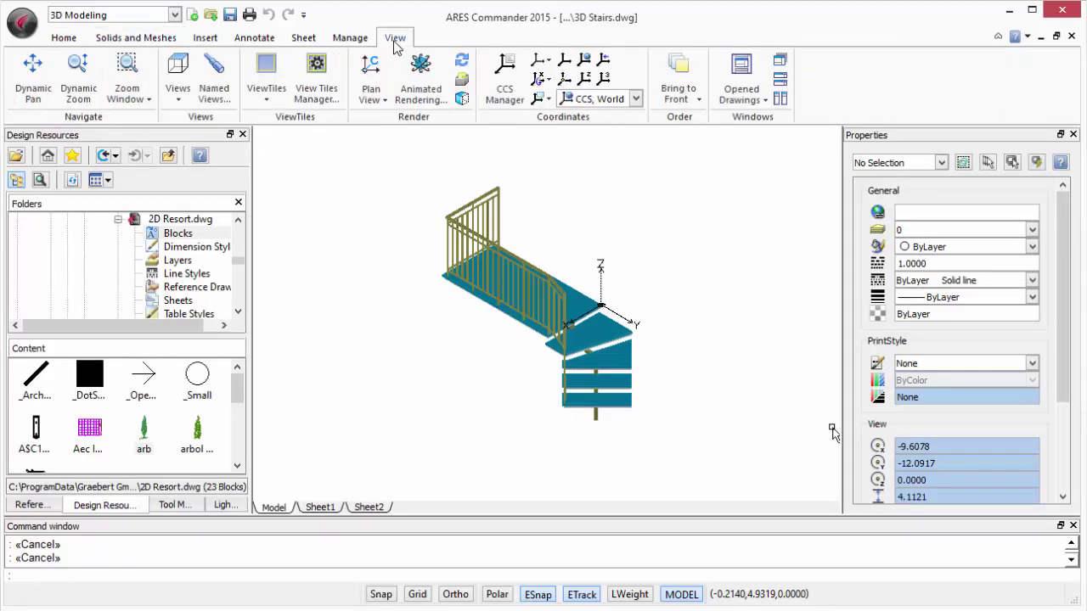
{"action": "left_click", "coordinate": [462, 60]}
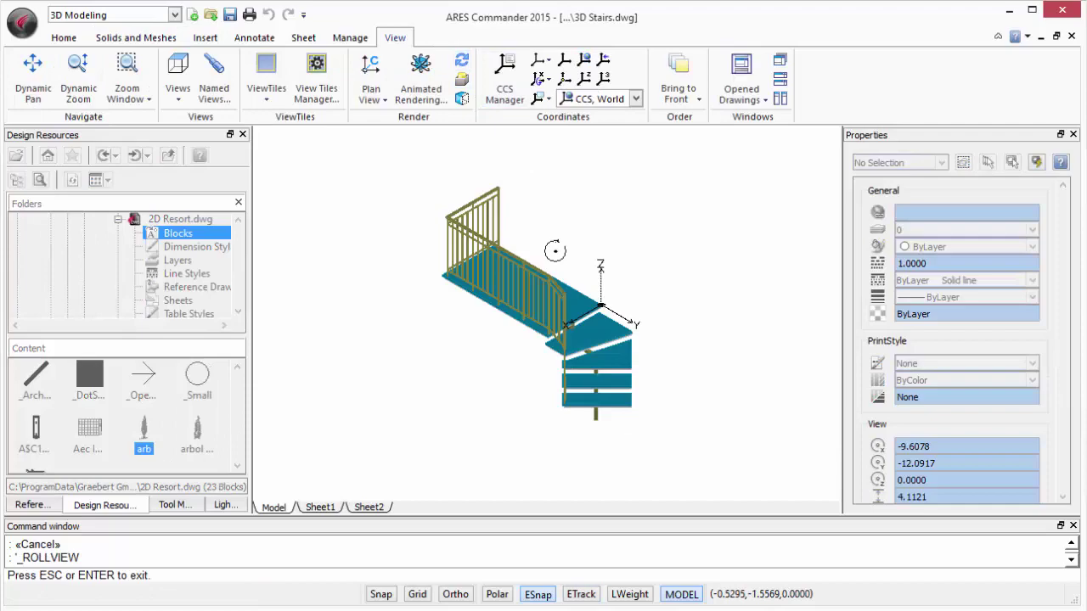
{"action": "mouse_move", "coordinate": [580, 362]}
{"action": "left_mouse_down"}
{"action": "mouse_move", "coordinate": [594, 360]}
{"action": "mouse_move", "coordinate": [570, 358]}
{"action": "left_mouse_up"}
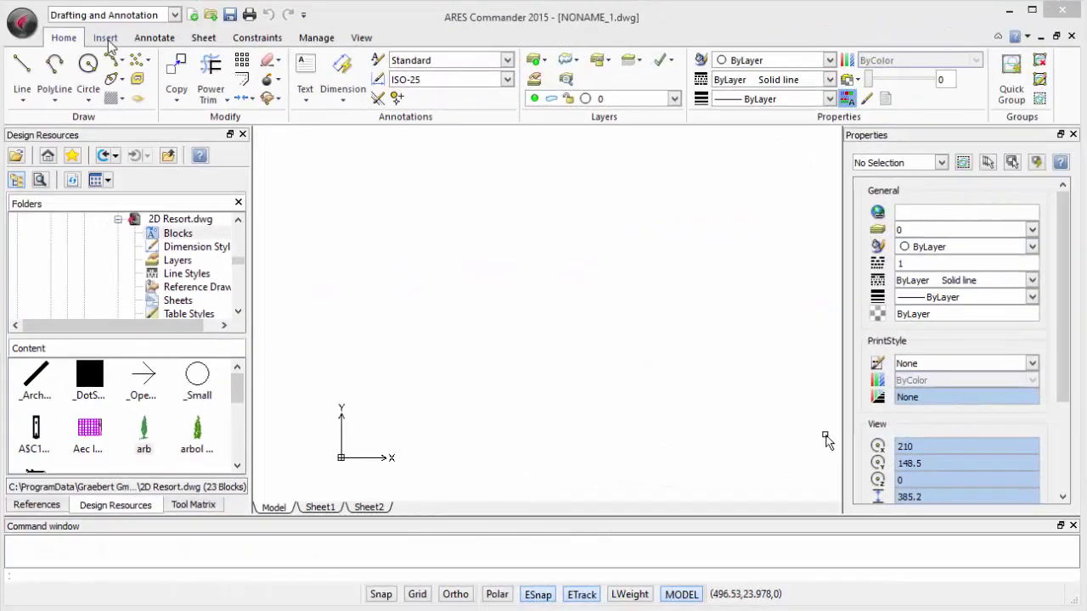
Step: Import page 1 of the building elevations PDF and place it on the canvas
{"action": "left_click", "coordinate": [105, 39]}
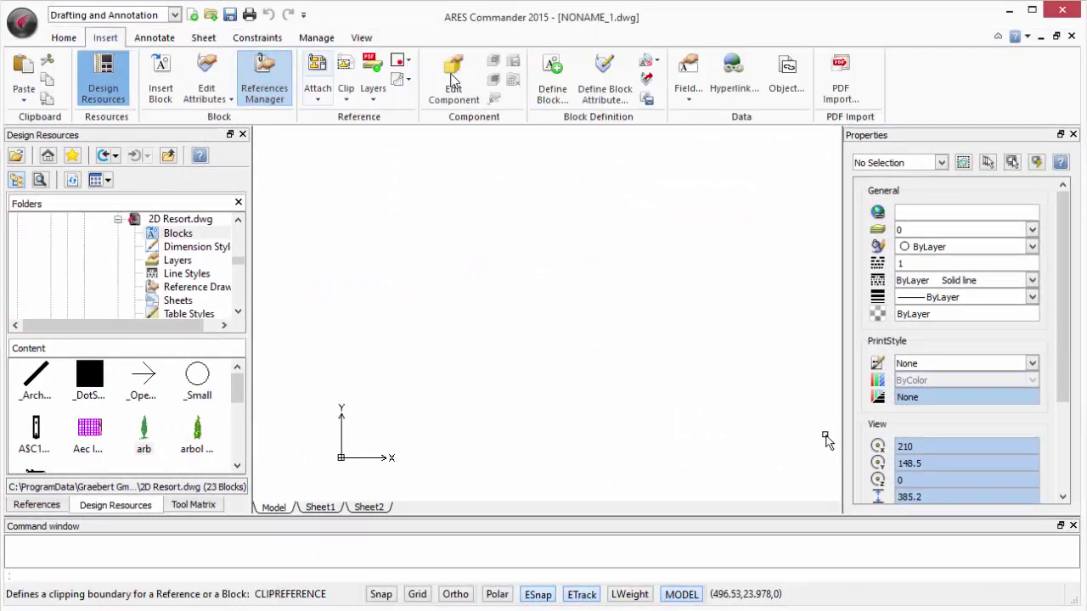
{"action": "left_click", "coordinate": [841, 85]}
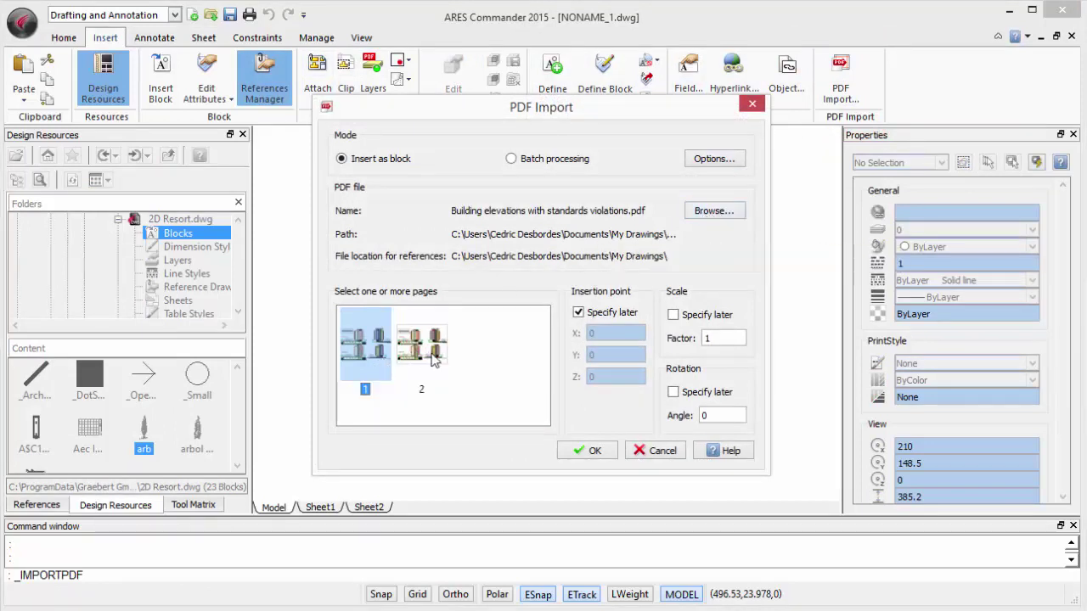
{"action": "left_click", "coordinate": [594, 451]}
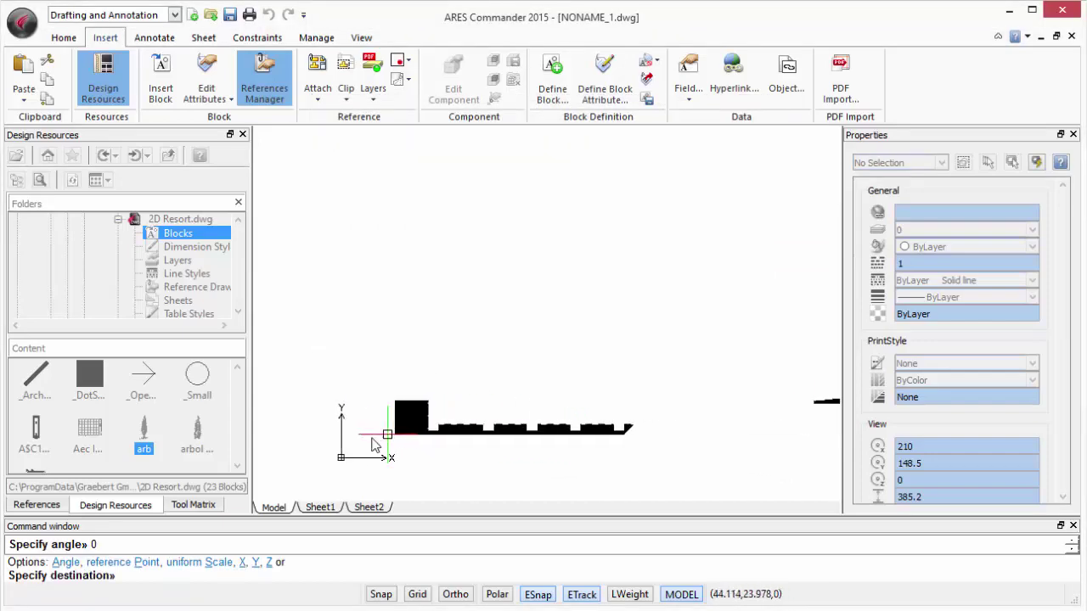
{"action": "left_click", "coordinate": [326, 450]}
{"action": "key", "text": "ctrl+z"}
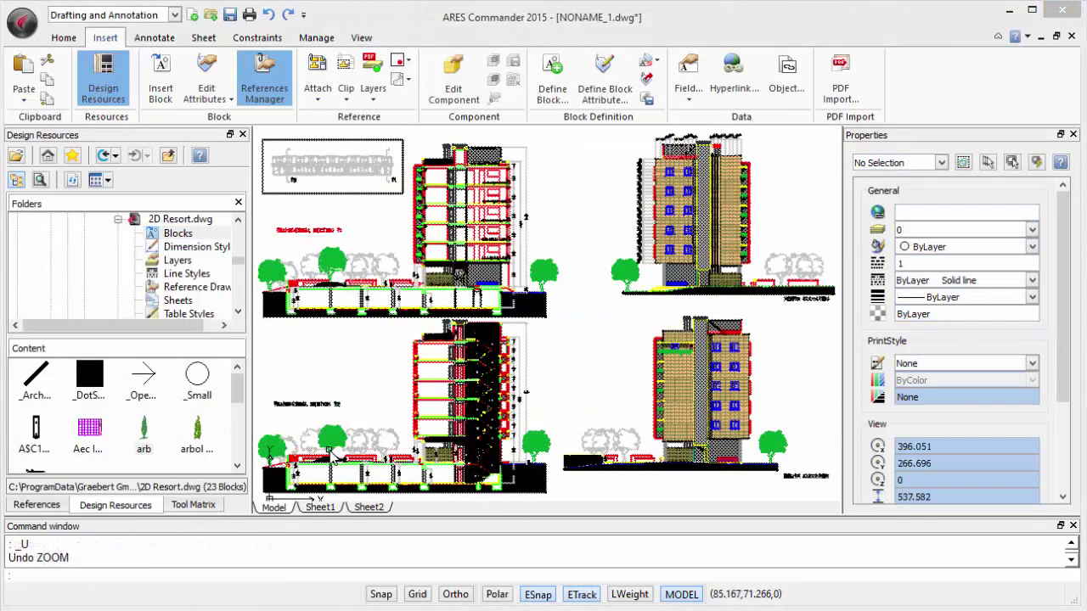
Step: Record a voice note at a point on the elevations
{"action": "left_click", "coordinate": [160, 41]}
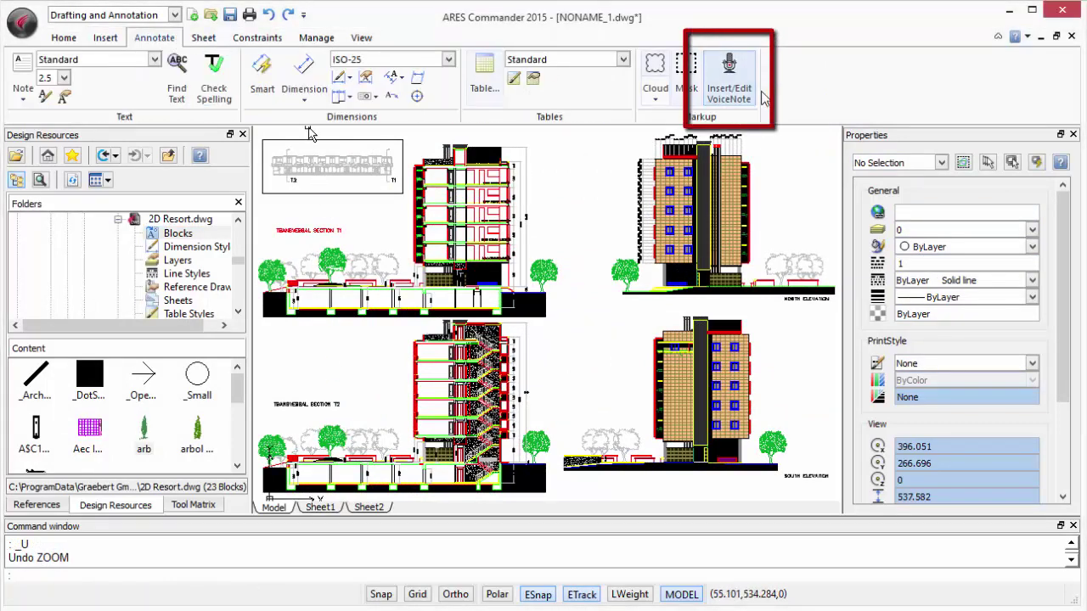
{"action": "left_click", "coordinate": [728, 89]}
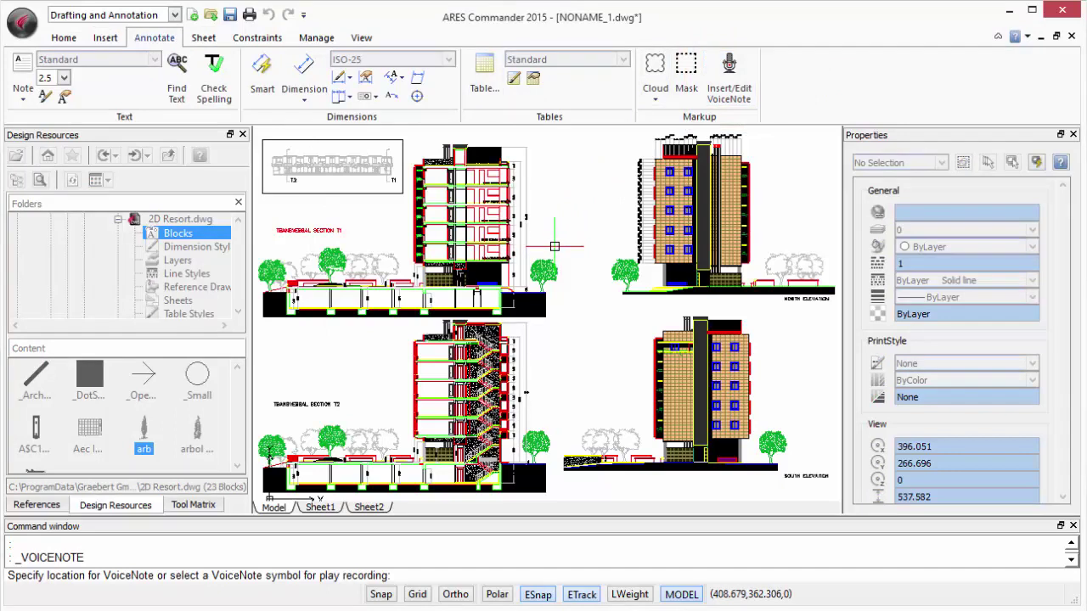
{"action": "left_click", "coordinate": [557, 248]}
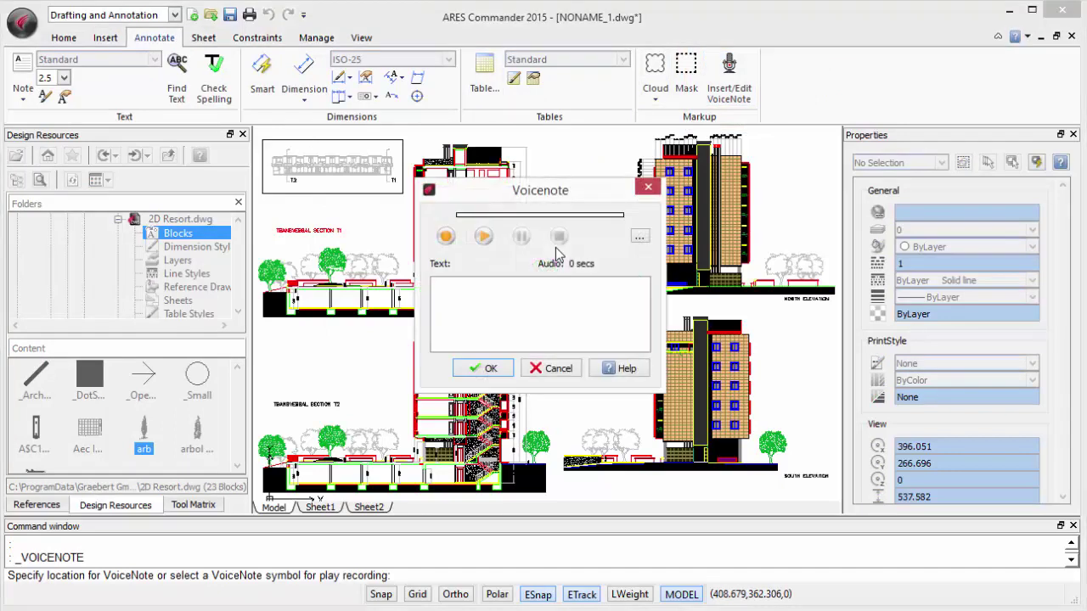
{"action": "left_click", "coordinate": [447, 237]}
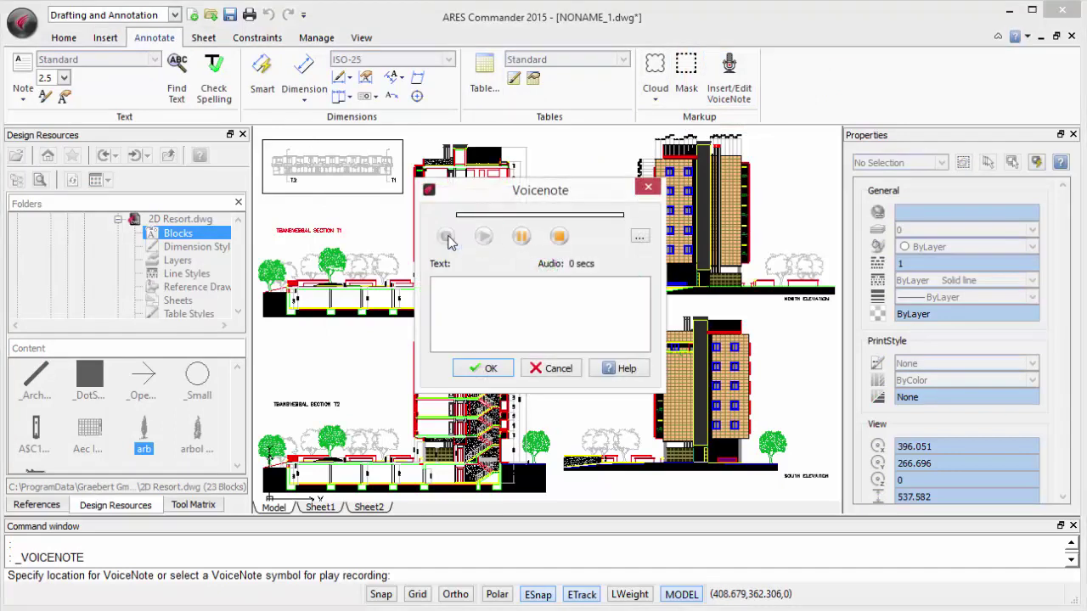
{"action": "left_click", "coordinate": [560, 239]}
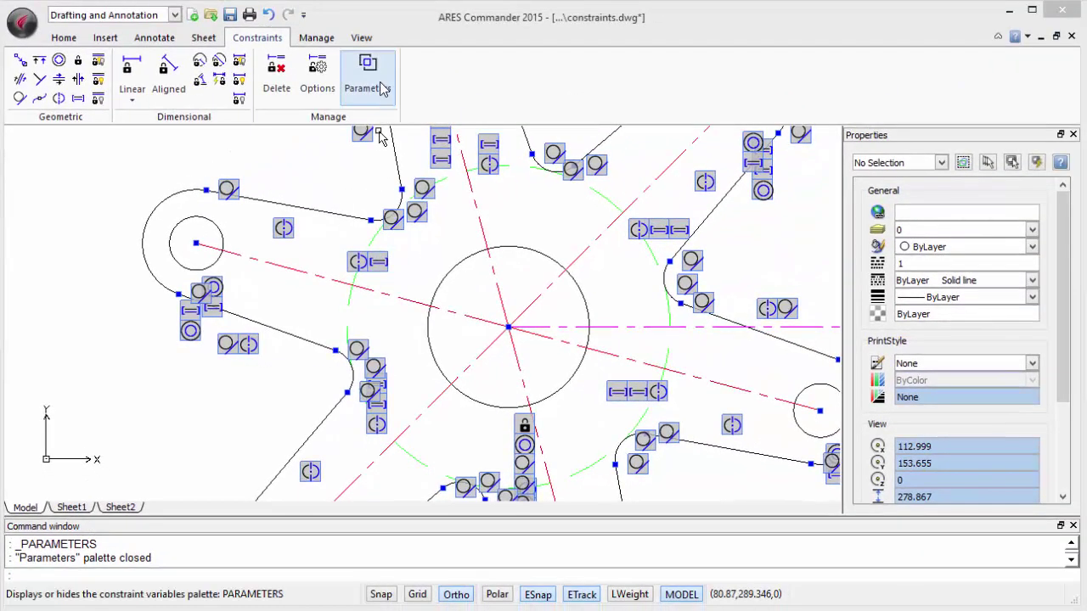
Step: Change the Radius expression to 10 and ANGLE to 70 in the Parameters palette
{"action": "left_click", "coordinate": [381, 90]}
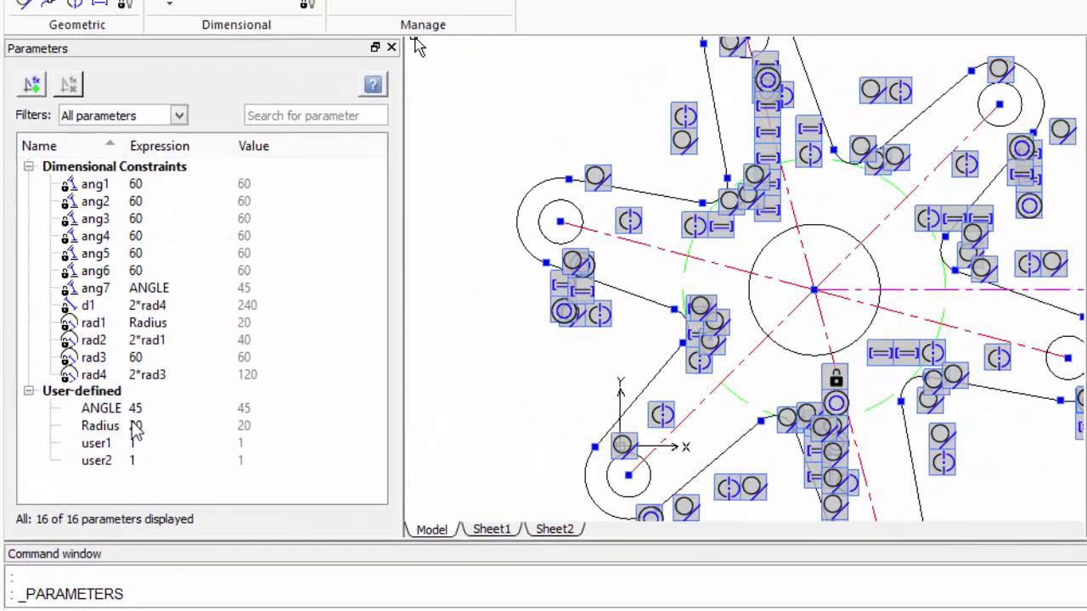
{"action": "left_click", "coordinate": [137, 431]}
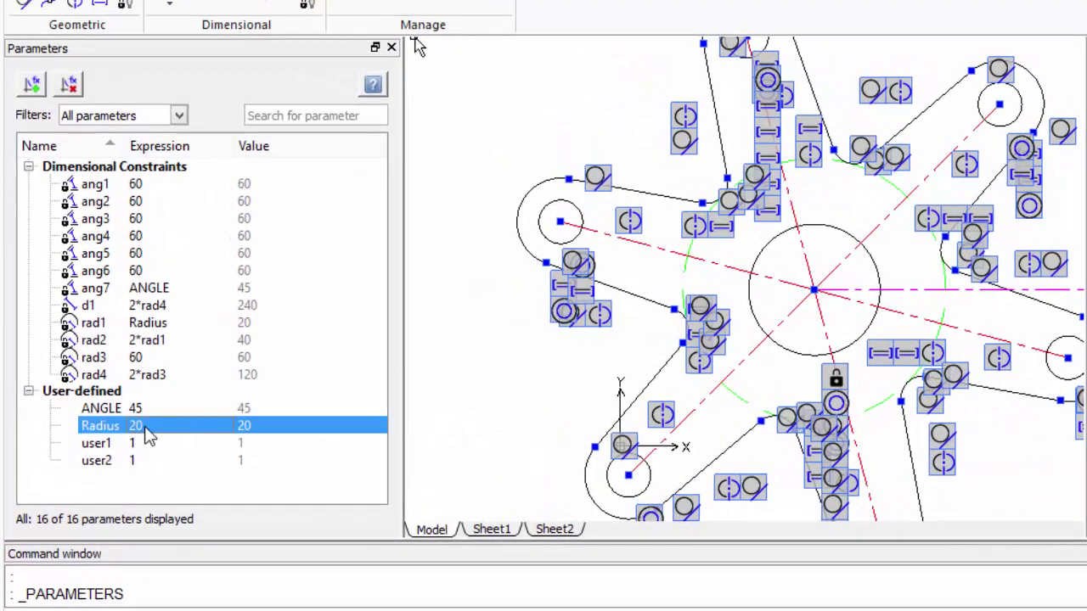
{"action": "double_click", "coordinate": [146, 435]}
{"action": "type", "text": "1"}
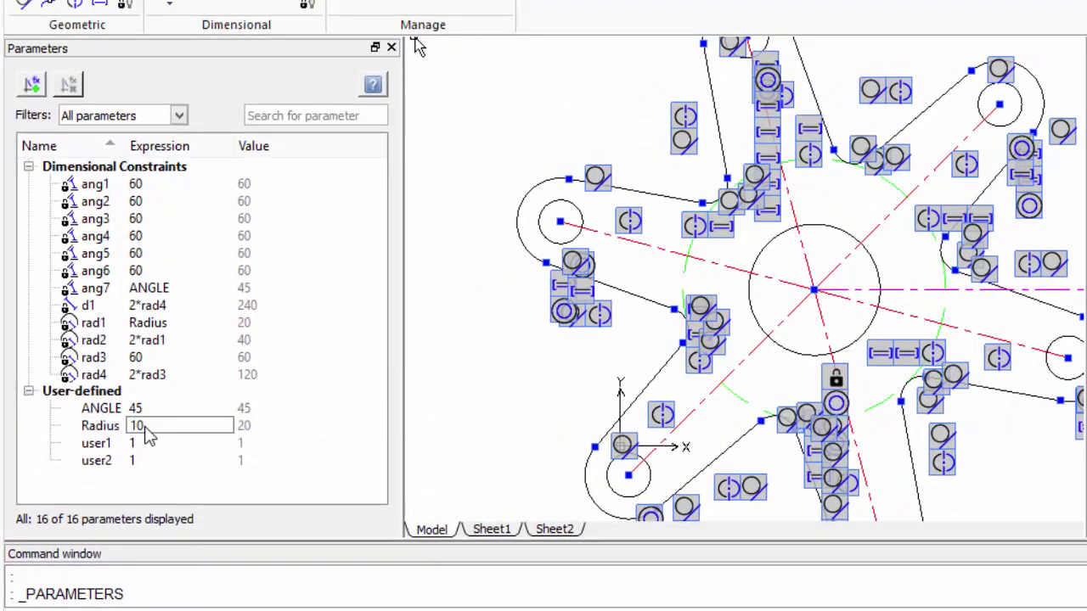
{"action": "key", "text": "Return"}
{"action": "double_click", "coordinate": [137, 411]}
{"action": "type", "text": "70"}
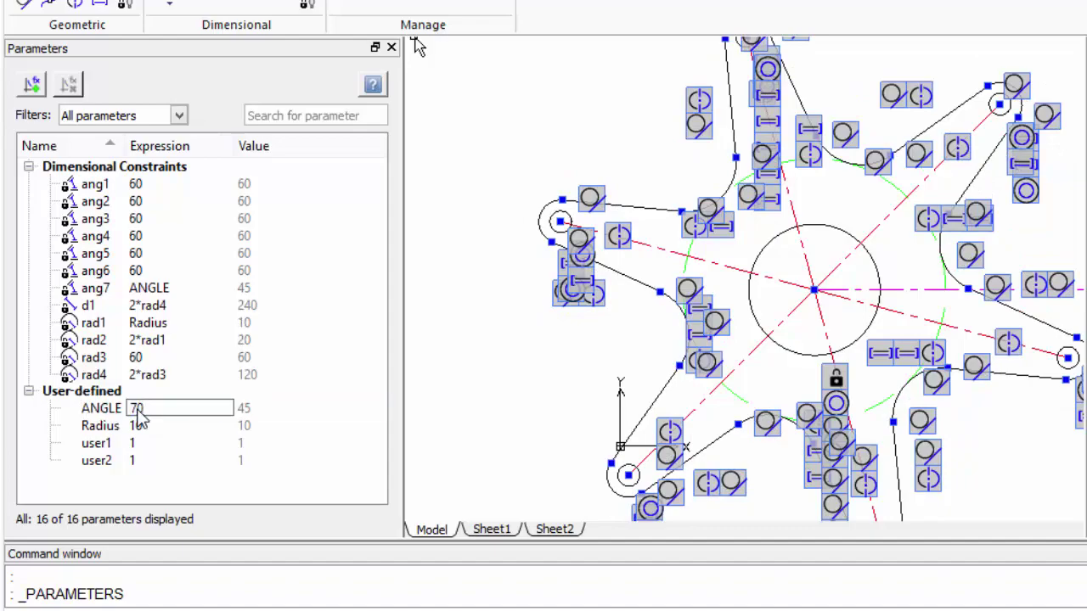
{"action": "key", "text": "Return"}
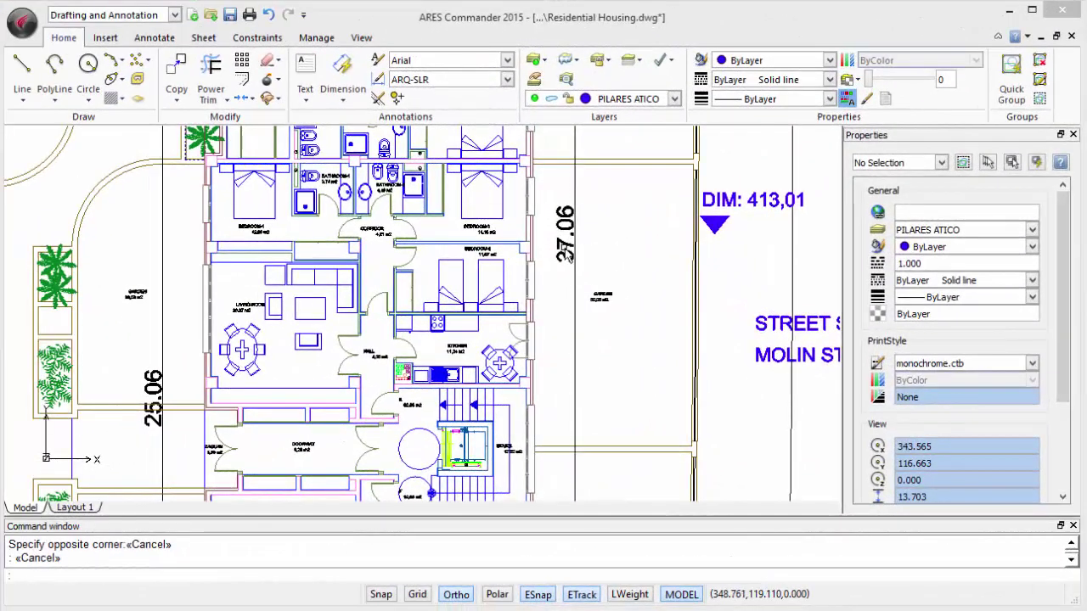
Step: Change the 37.06 dimension to one-decimal precision with m and max text and a symmetrical tolerance
{"action": "left_click", "coordinate": [438, 314]}
{"action": "left_click", "coordinate": [476, 231]}
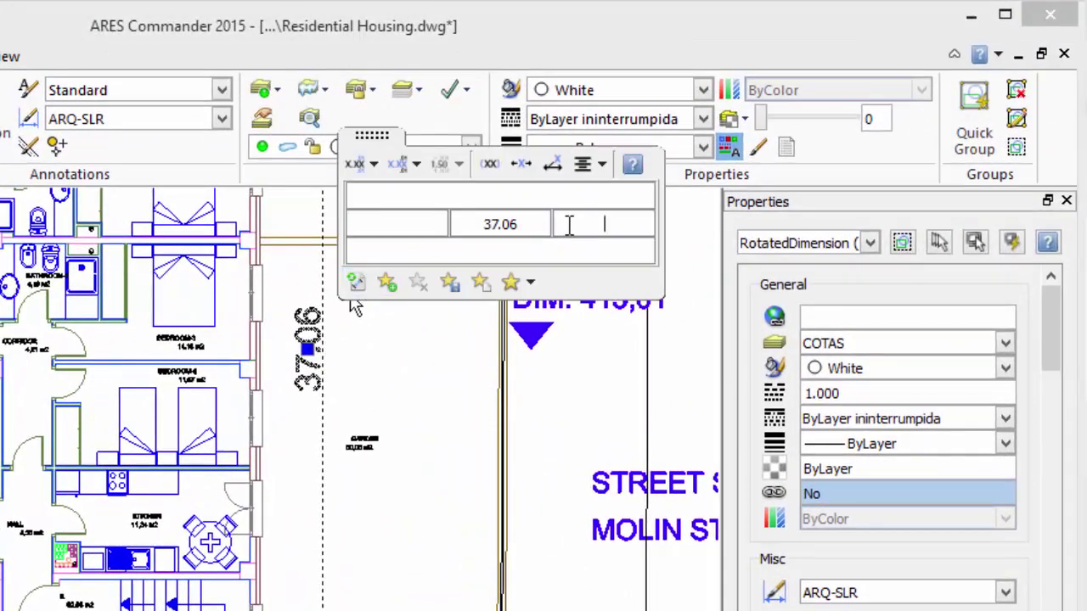
{"action": "left_click", "coordinate": [416, 165]}
{"action": "left_click", "coordinate": [435, 228]}
{"action": "type", "text": "ma"}
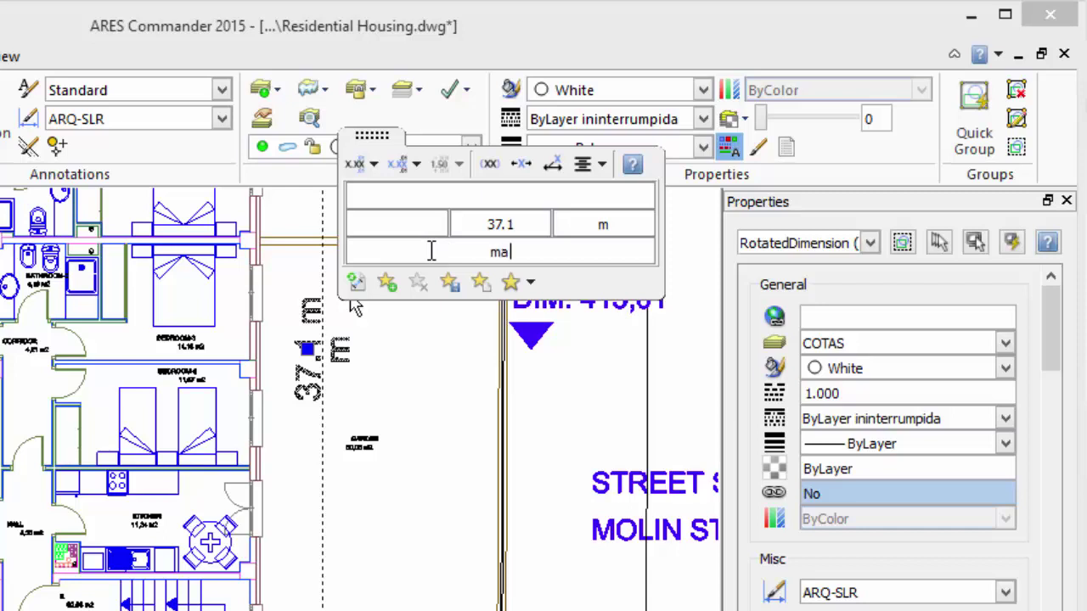
{"action": "type", "text": "x"}
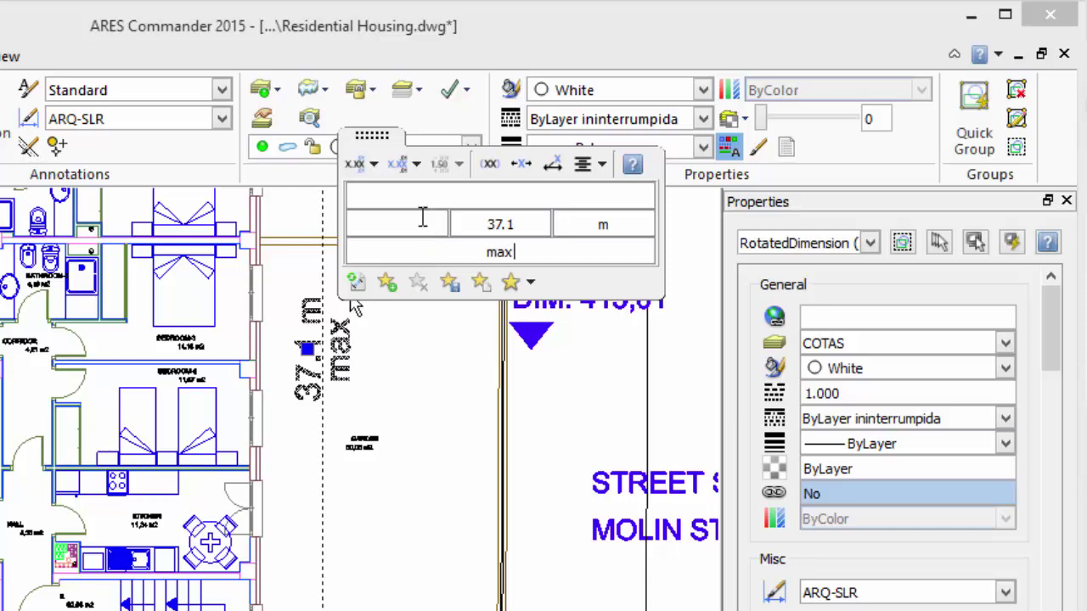
{"action": "left_click", "coordinate": [374, 164]}
{"action": "left_click", "coordinate": [392, 225]}
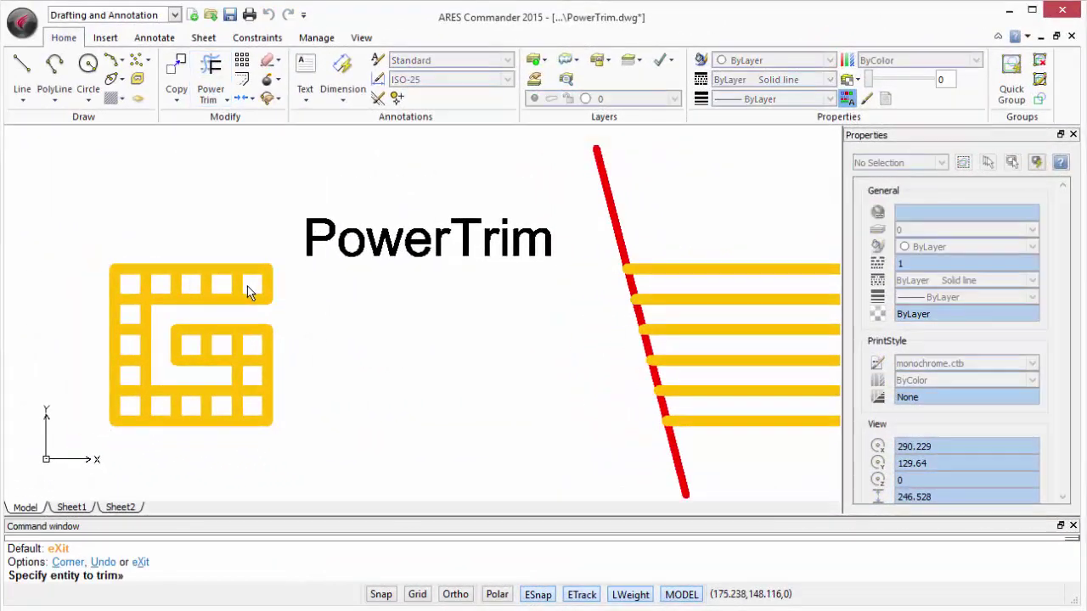
Step: Power-trim the yellow grid segments into an open spiral and extend one arm to the right
{"action": "mouse_move", "coordinate": [247, 287]}
{"action": "left_mouse_down"}
{"action": "mouse_move", "coordinate": [133, 335]}
{"action": "mouse_move", "coordinate": [141, 388]}
{"action": "mouse_move", "coordinate": [174, 409]}
{"action": "mouse_move", "coordinate": [256, 389]}
{"action": "left_mouse_up"}
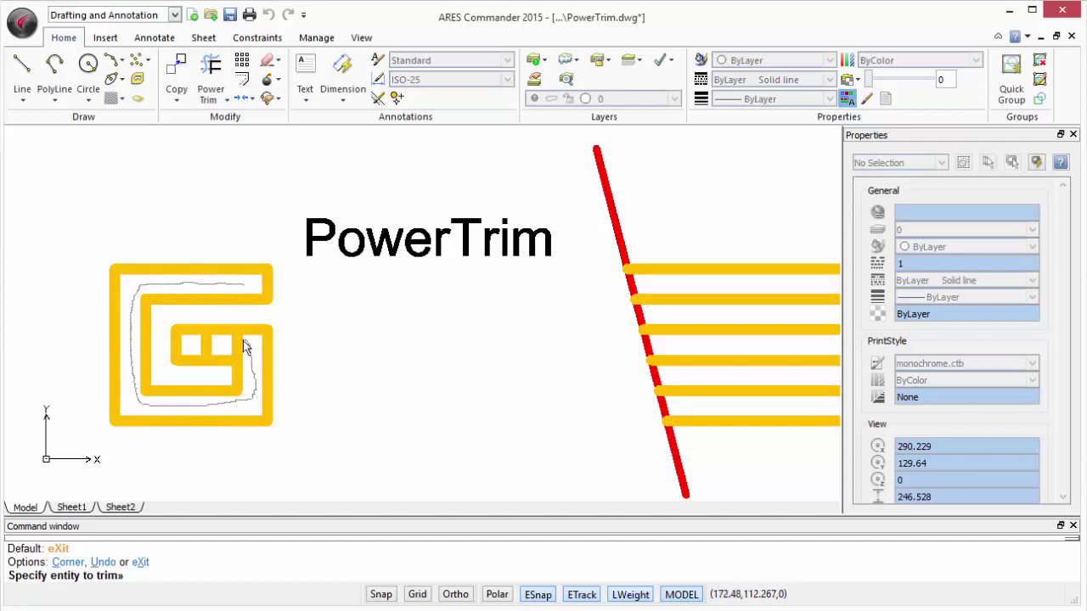
{"action": "left_click_drag", "start_coordinate": [244, 346], "coordinate": [206, 346]}
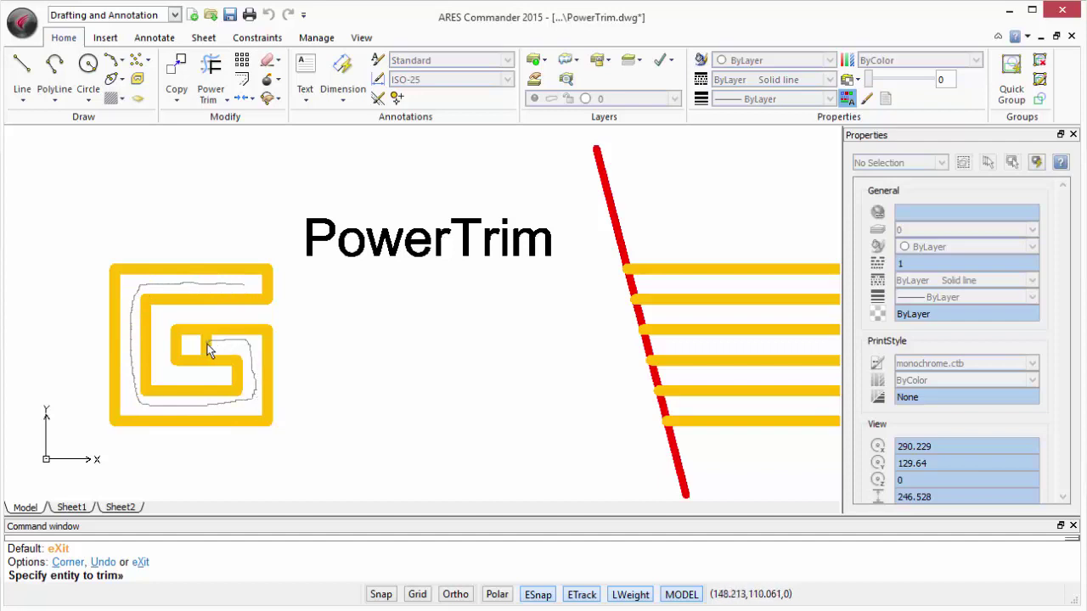
{"action": "left_click", "coordinate": [279, 299], "text": "shift"}
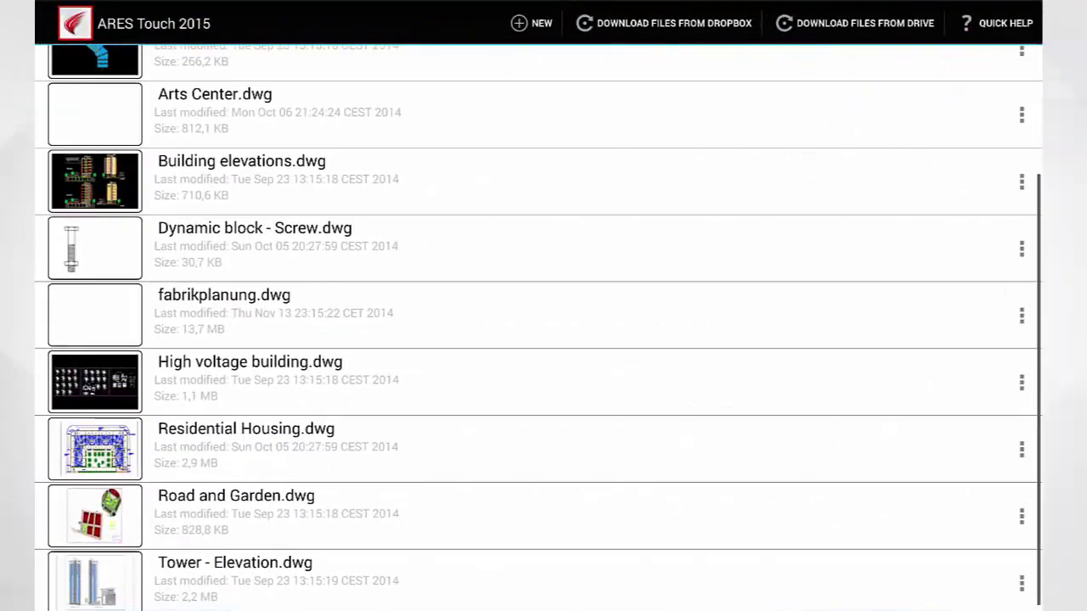
{"action": "left_click", "coordinate": [93, 446]}
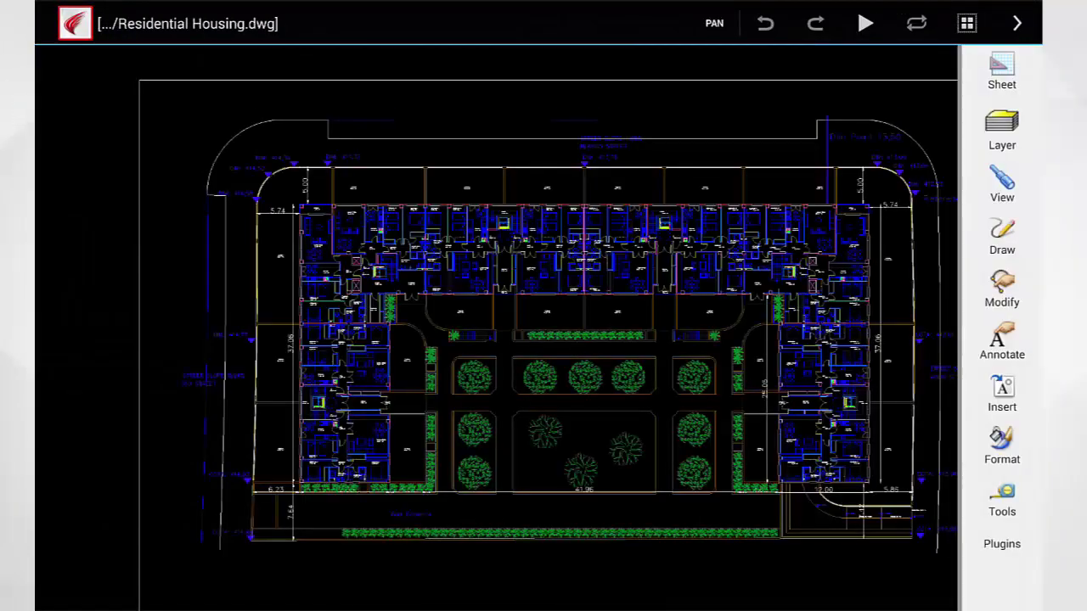
Step: Zoom and pan the Residential Housing plan to the garden area
{"action": "scroll", "coordinate": [761, 399], "scroll_direction": "up", "scroll_amount": 3}
{"action": "scroll", "coordinate": [764, 344], "scroll_direction": "up", "scroll_amount": 3}
{"action": "scroll", "coordinate": [641, 318], "scroll_direction": "up", "scroll_amount": 3}
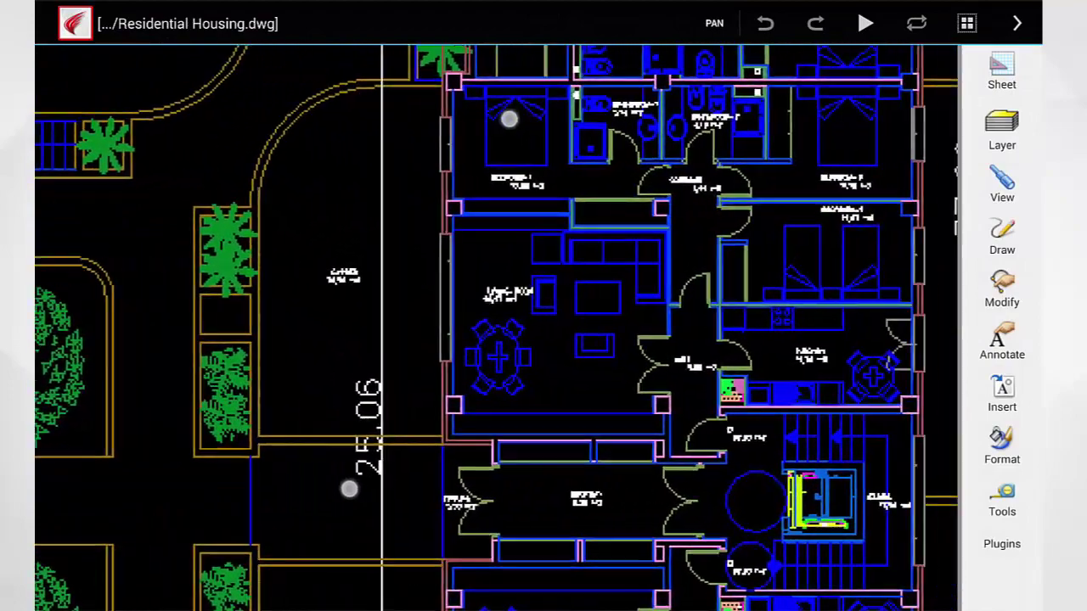
{"action": "scroll", "coordinate": [735, 305], "scroll_direction": "up", "scroll_amount": 3}
{"action": "mouse_move", "coordinate": [766, 221]}
{"action": "left_mouse_down"}
{"action": "mouse_move", "coordinate": [650, 195]}
{"action": "mouse_move", "coordinate": [396, 280]}
{"action": "mouse_move", "coordinate": [311, 323]}
{"action": "left_mouse_up"}
{"action": "scroll", "coordinate": [660, 372], "scroll_direction": "down", "scroll_amount": 1}
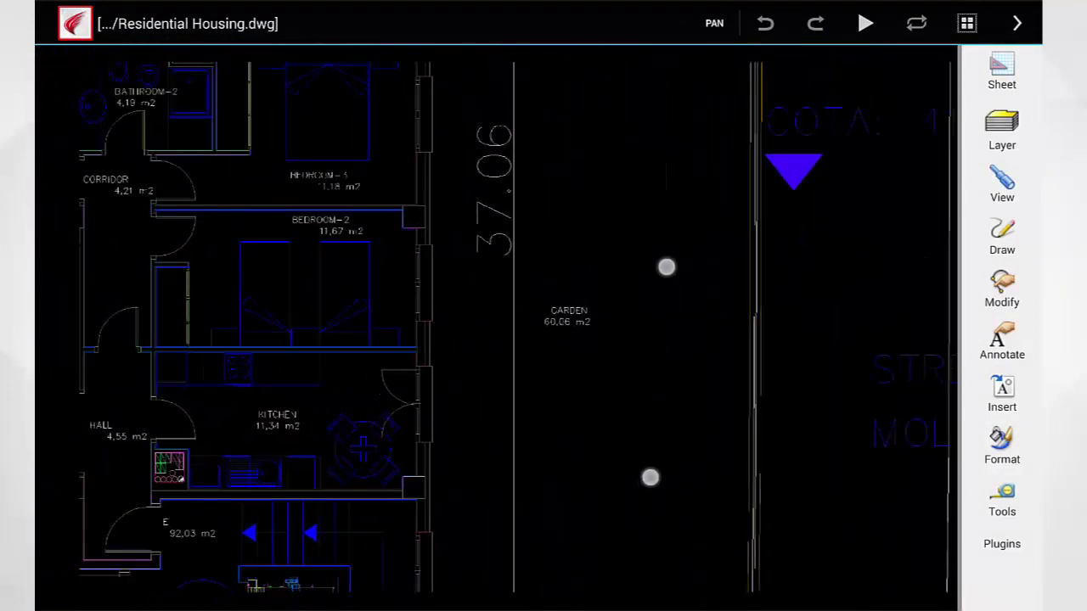
{"action": "scroll", "coordinate": [668, 363], "scroll_direction": "down", "scroll_amount": 2}
Step: Browse the ARES Touch command list, then start a polyline from the Draw > Polyline tools
{"action": "left_click", "coordinate": [865, 23]}
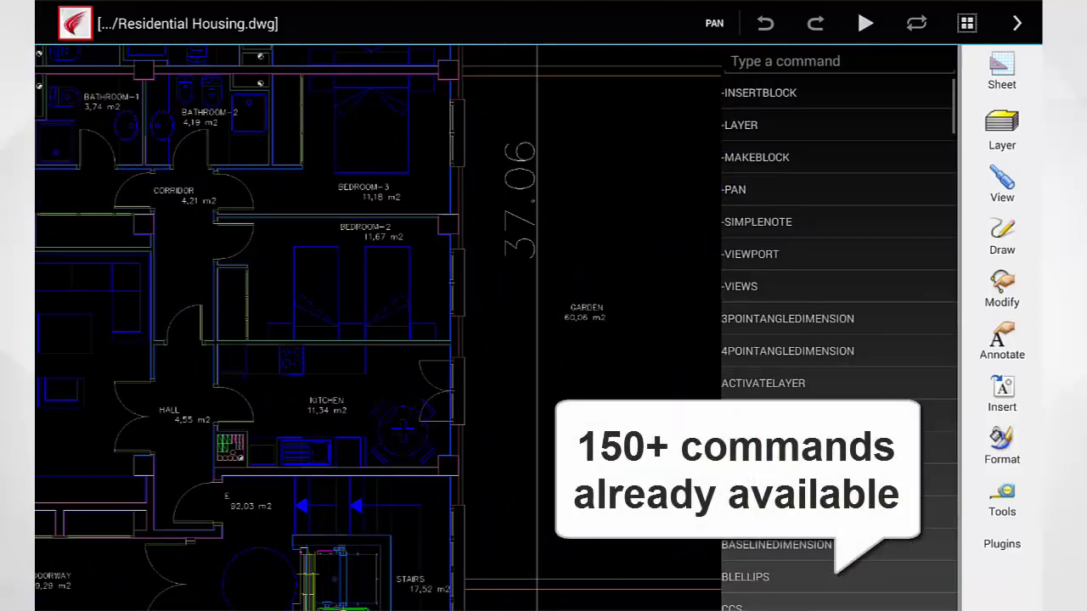
{"action": "scroll", "coordinate": [864, 172], "scroll_direction": "down", "scroll_amount": 5}
{"action": "scroll", "coordinate": [865, 173], "scroll_direction": "down", "scroll_amount": 5}
{"action": "scroll", "coordinate": [864, 173], "scroll_direction": "down", "scroll_amount": 5}
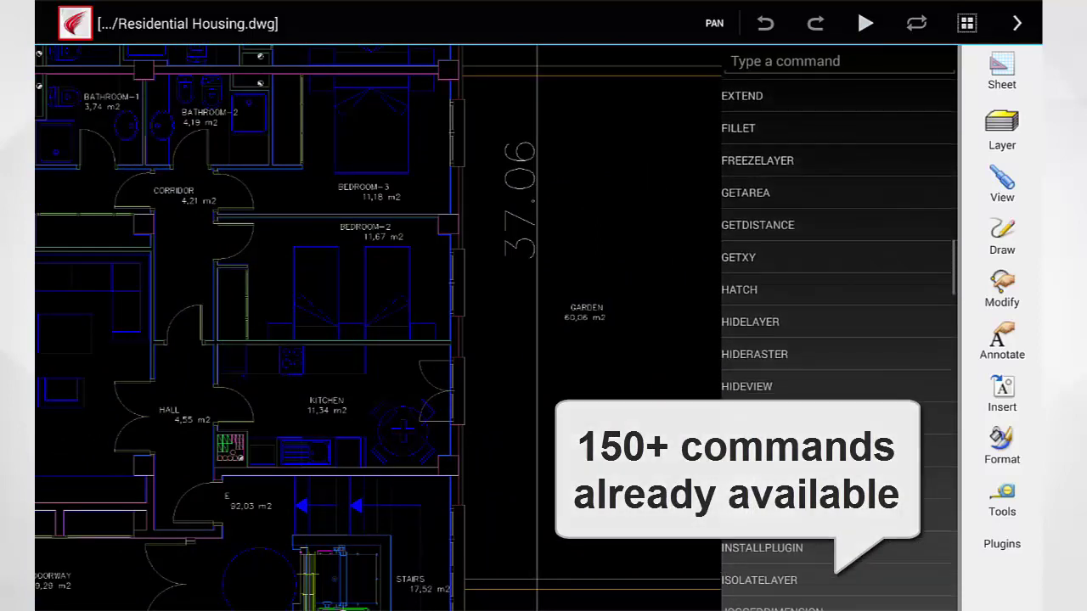
{"action": "scroll", "coordinate": [864, 172], "scroll_direction": "down", "scroll_amount": 5}
{"action": "scroll", "coordinate": [865, 173], "scroll_direction": "down", "scroll_amount": 10}
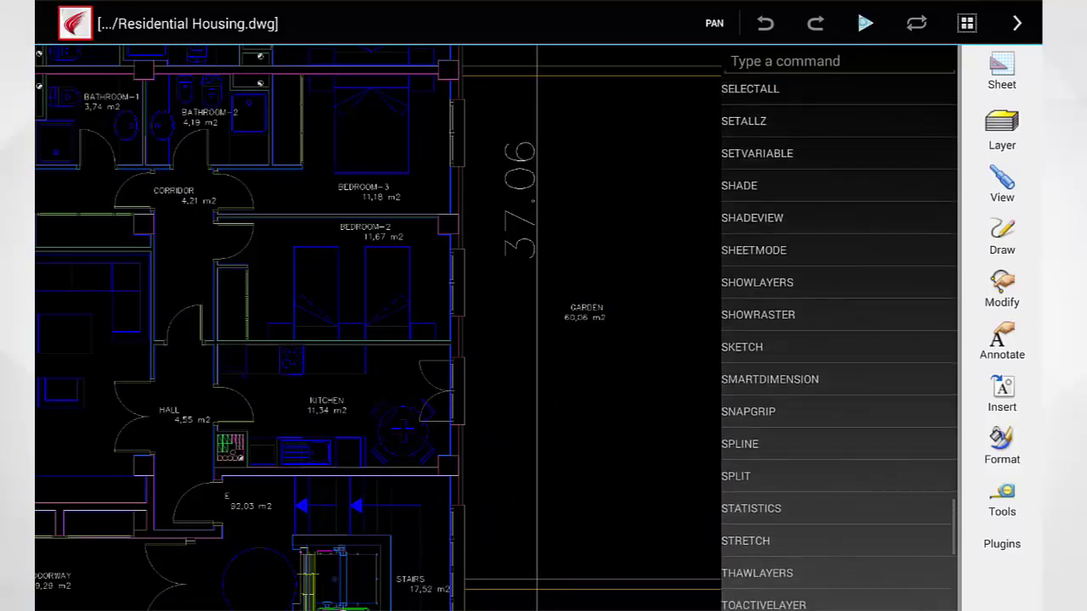
{"action": "left_click", "coordinate": [999, 236]}
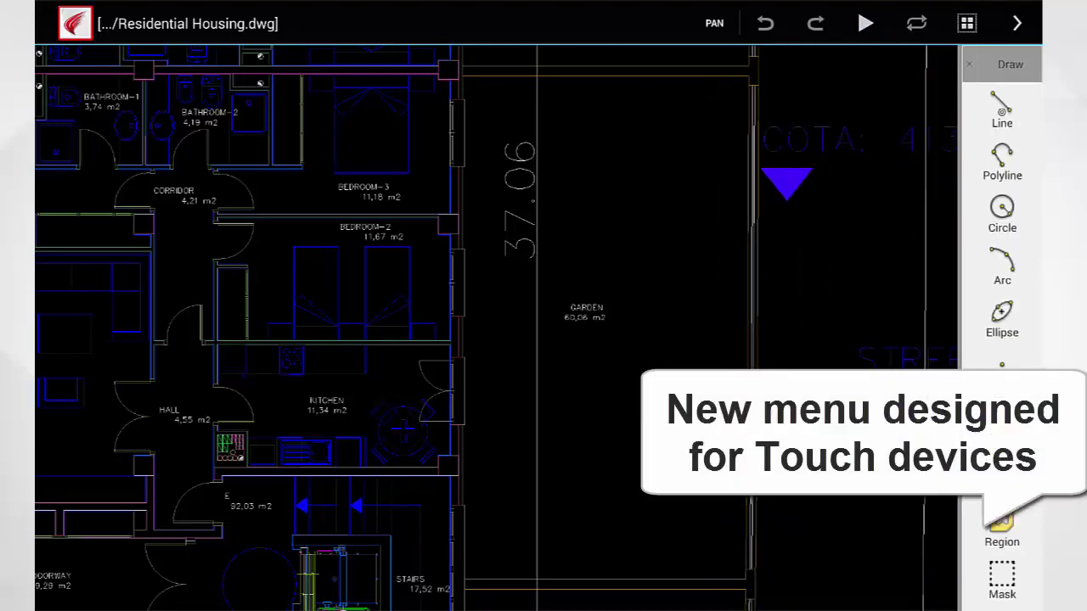
{"action": "left_click", "coordinate": [999, 161]}
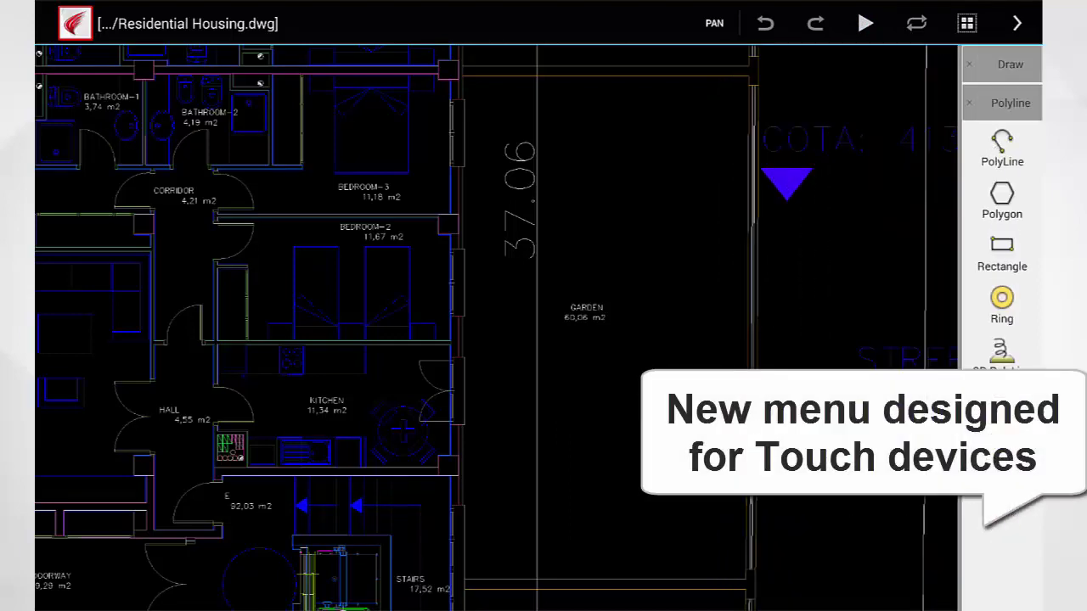
{"action": "left_click", "coordinate": [1002, 146]}
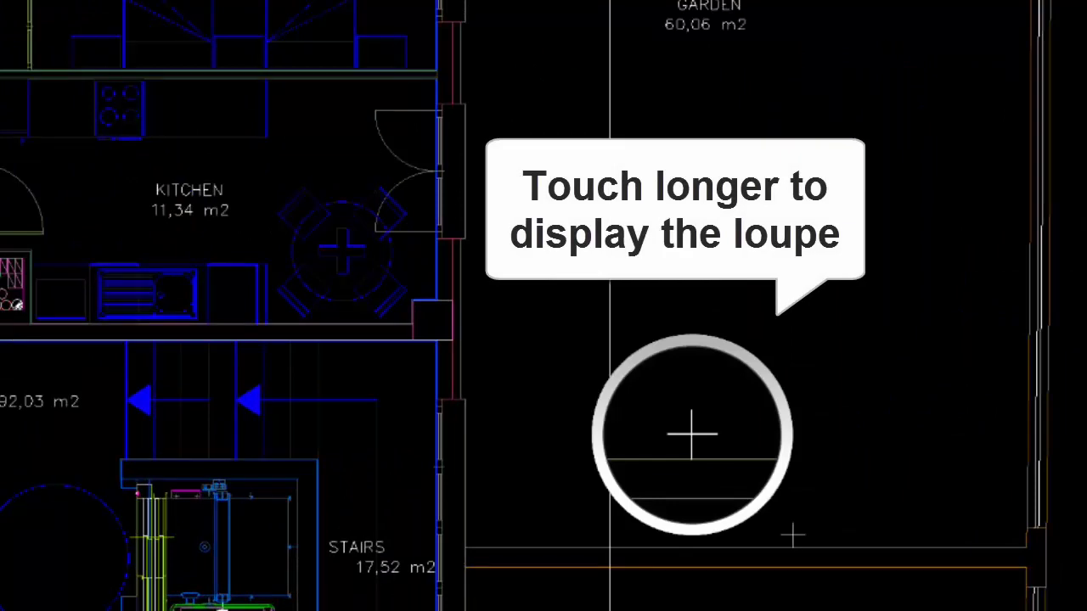
Step: Place two polyline vertices across the garden, then copy the Bedroom-3 bed from its corner
{"action": "mouse_move", "coordinate": [792, 534]}
{"action": "left_mouse_down"}
{"action": "mouse_move", "coordinate": [795, 552]}
{"action": "mouse_move", "coordinate": [663, 565]}
{"action": "left_mouse_up"}
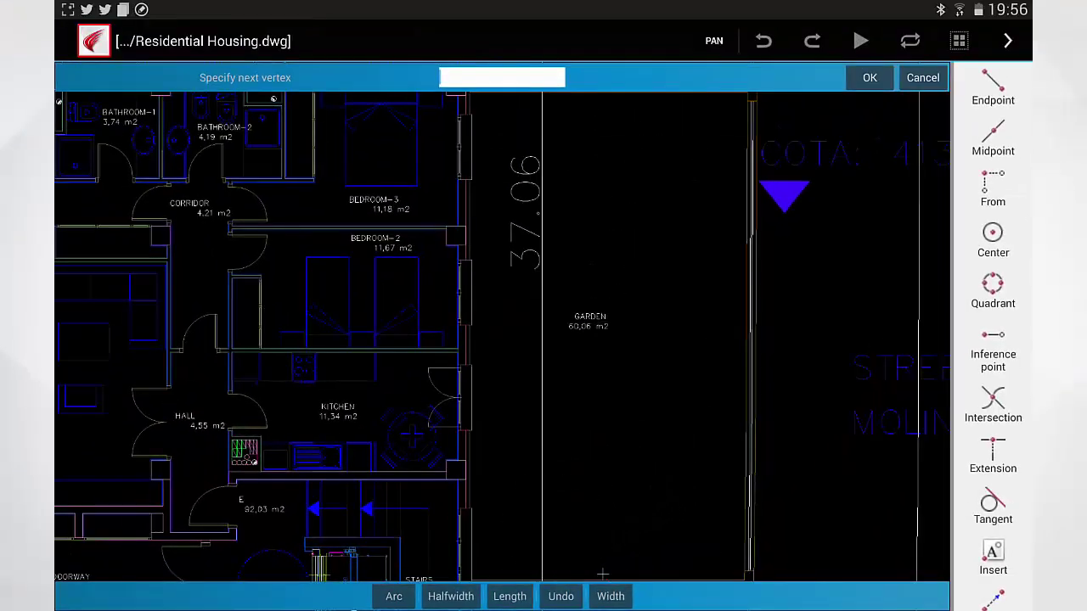
{"action": "mouse_move", "coordinate": [637, 128]}
{"action": "left_mouse_down"}
{"action": "mouse_move", "coordinate": [564, 222]}
{"action": "mouse_move", "coordinate": [535, 218]}
{"action": "left_mouse_up"}
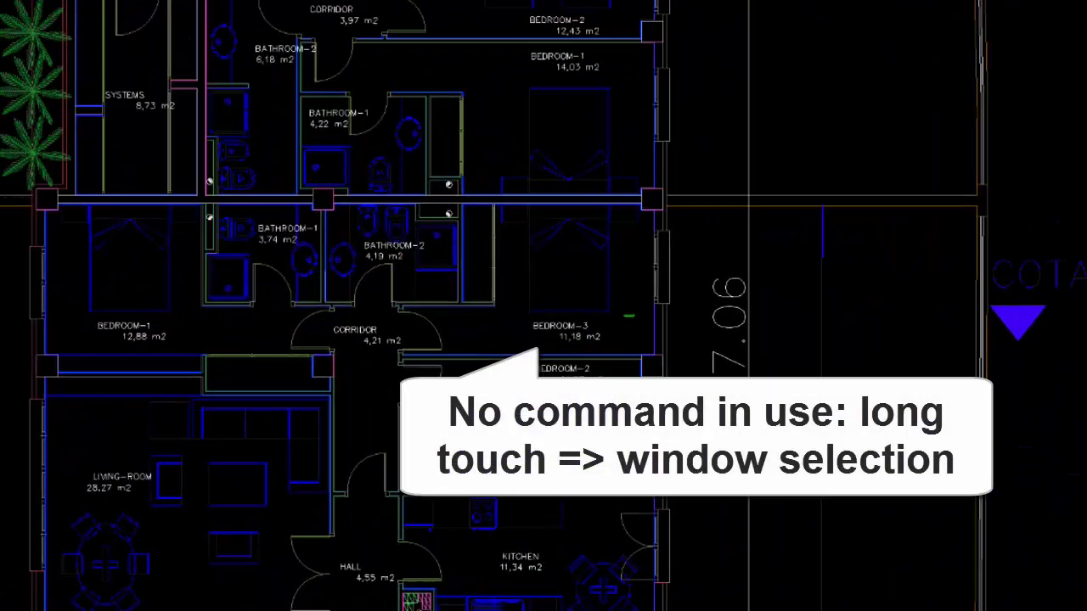
{"action": "left_click_drag", "start_coordinate": [635, 314], "coordinate": [509, 197]}
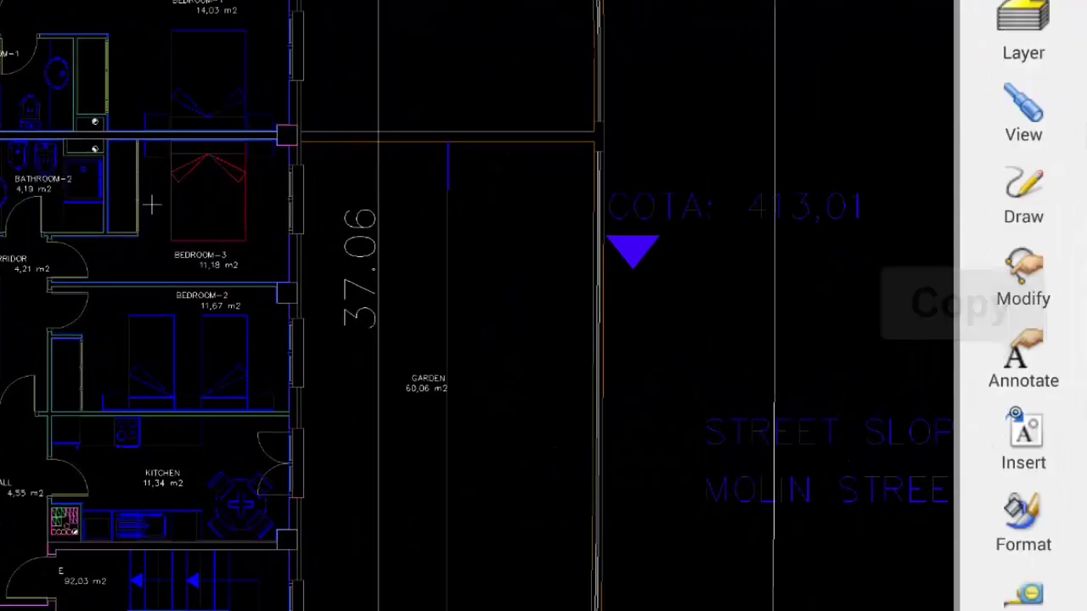
{"action": "left_click", "coordinate": [247, 241]}
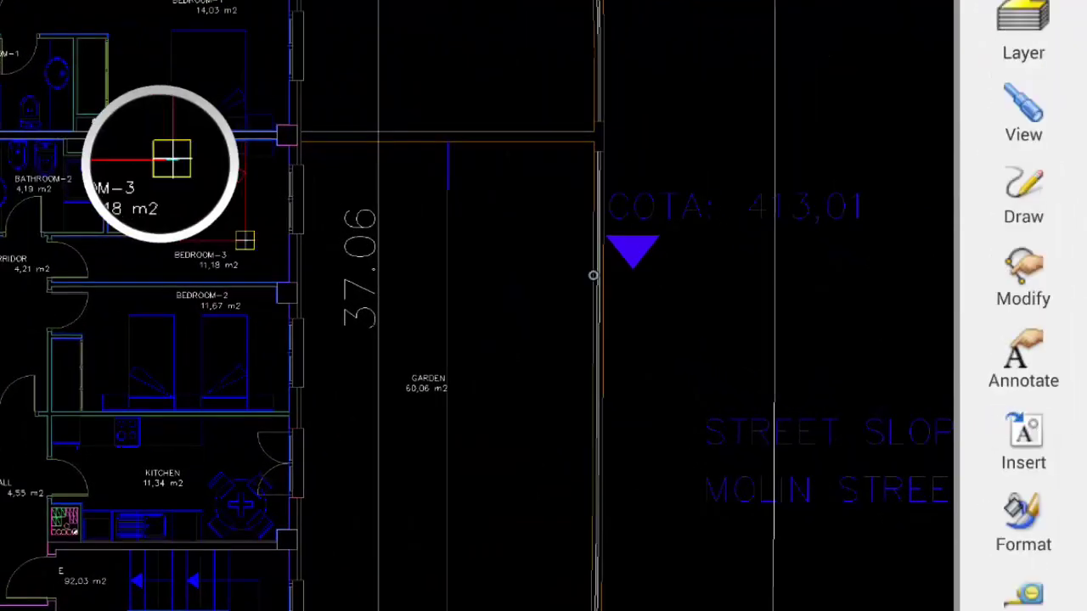
{"action": "left_click_drag", "start_coordinate": [246, 240], "coordinate": [564, 316]}
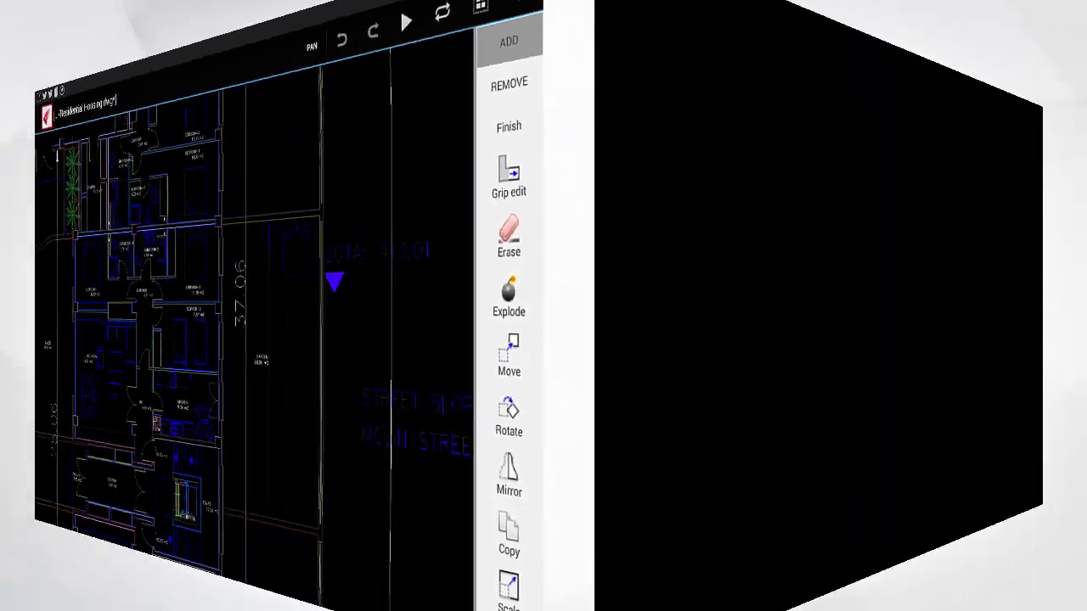